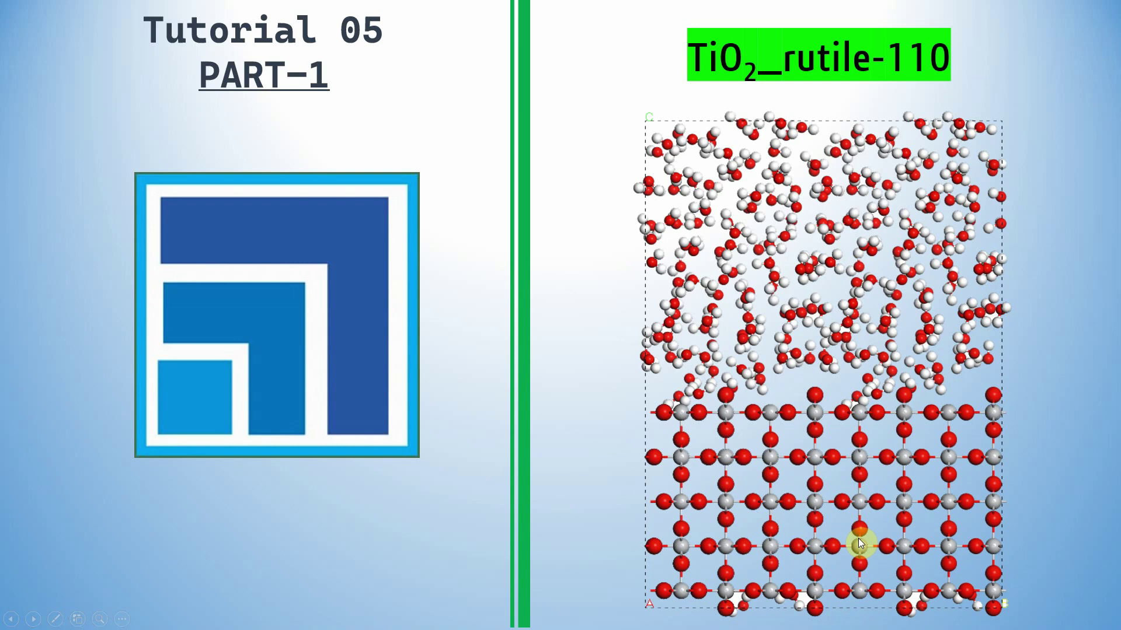
# - End the slide show and minimize the presentation window to reach the desktop
pyautogui.press('Escape')
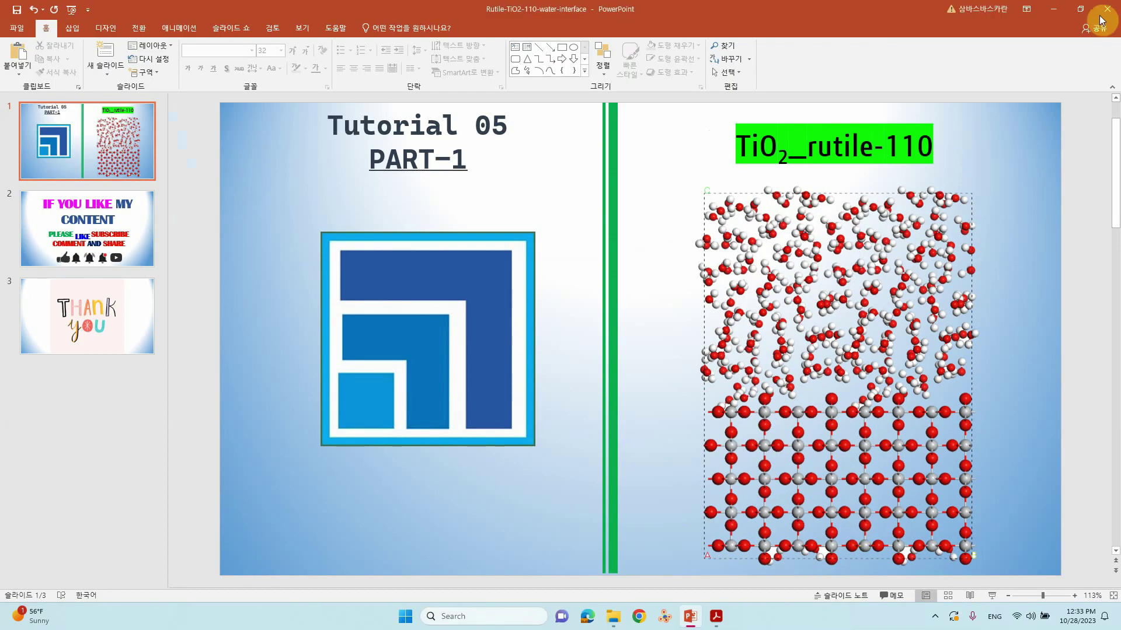
pyautogui.click(1061, 9)
pyautogui.click(799, 344)
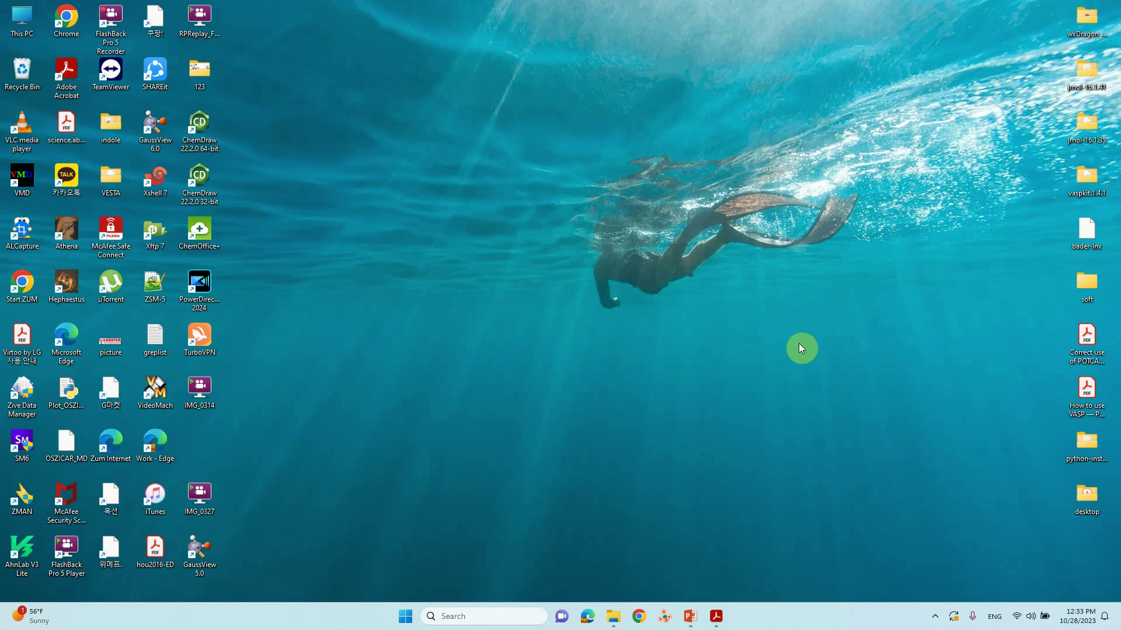
# - Switch to Adobe Acrobat and examine the title, abstract and Figure 1 model of the rutile TiO2(110)/H2O interface in cheng2010.pdf
pyautogui.click(718, 621)
pyautogui.scroll(20, 931, 343)
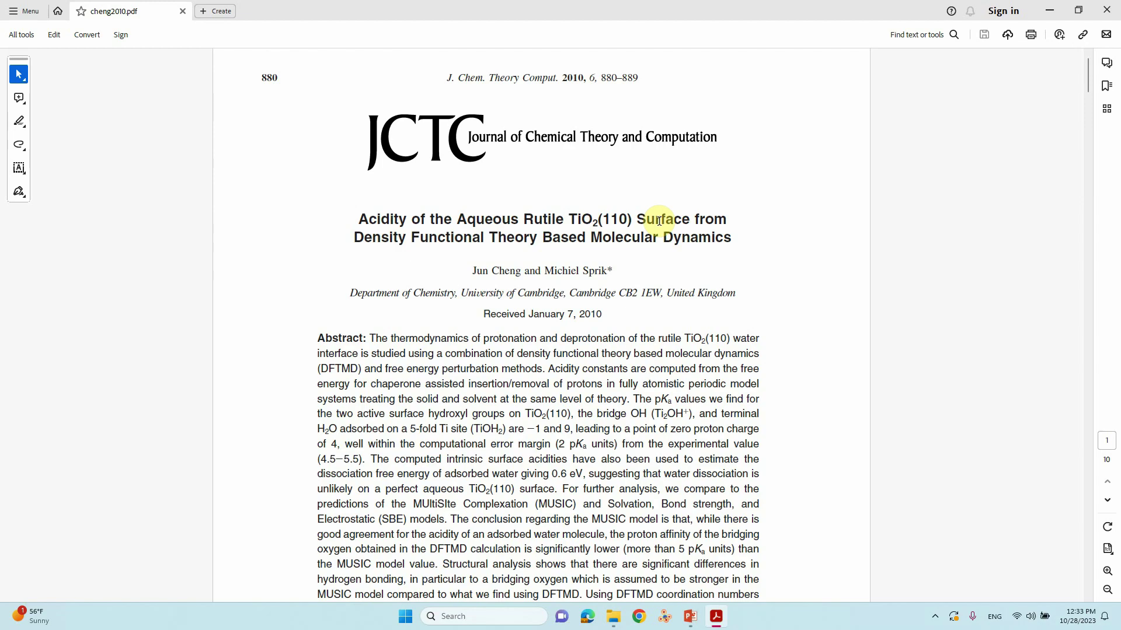
pyautogui.scroll(-10, 658, 222)
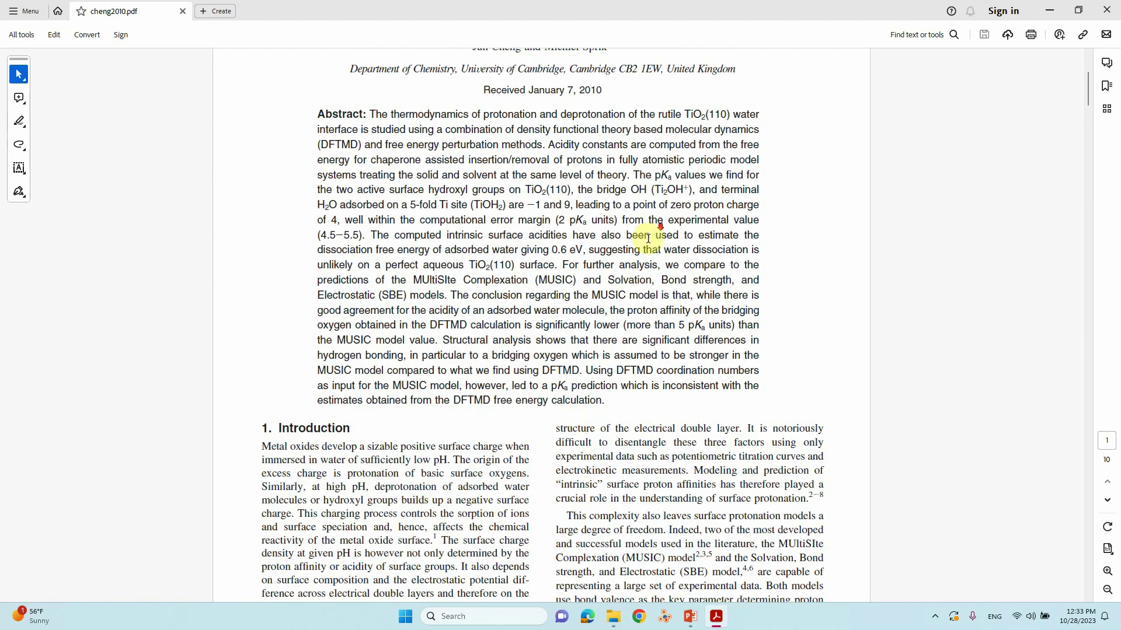
pyautogui.scroll(-15, 642, 241)
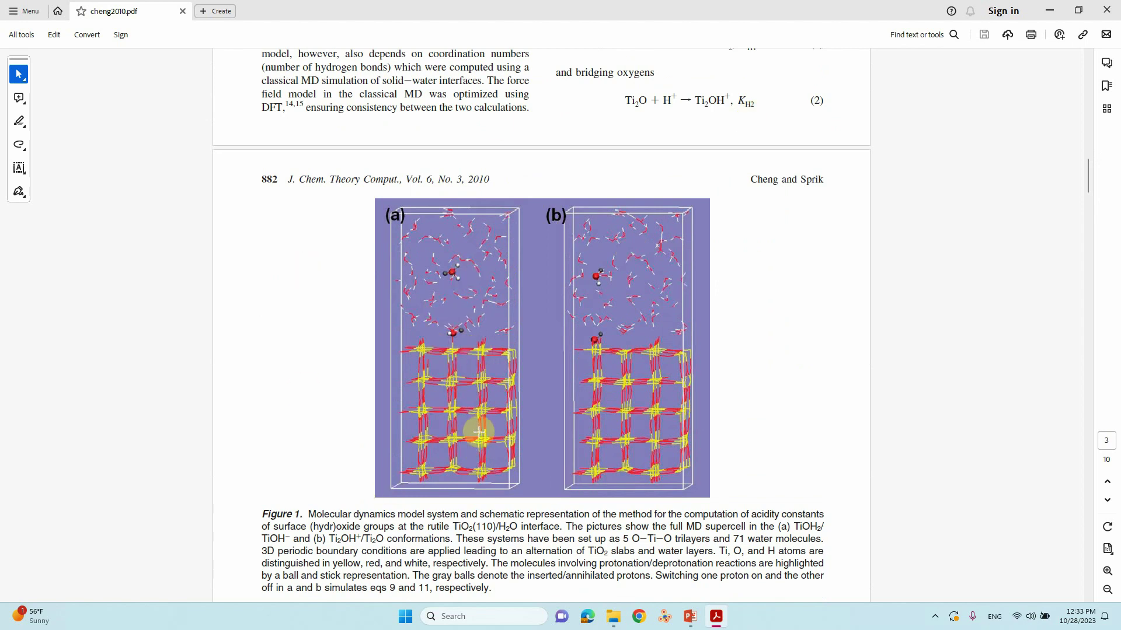
# - Show the desktop and launch Materials Studio 2020
pyautogui.press('super+d')
pyautogui.click(456, 616)
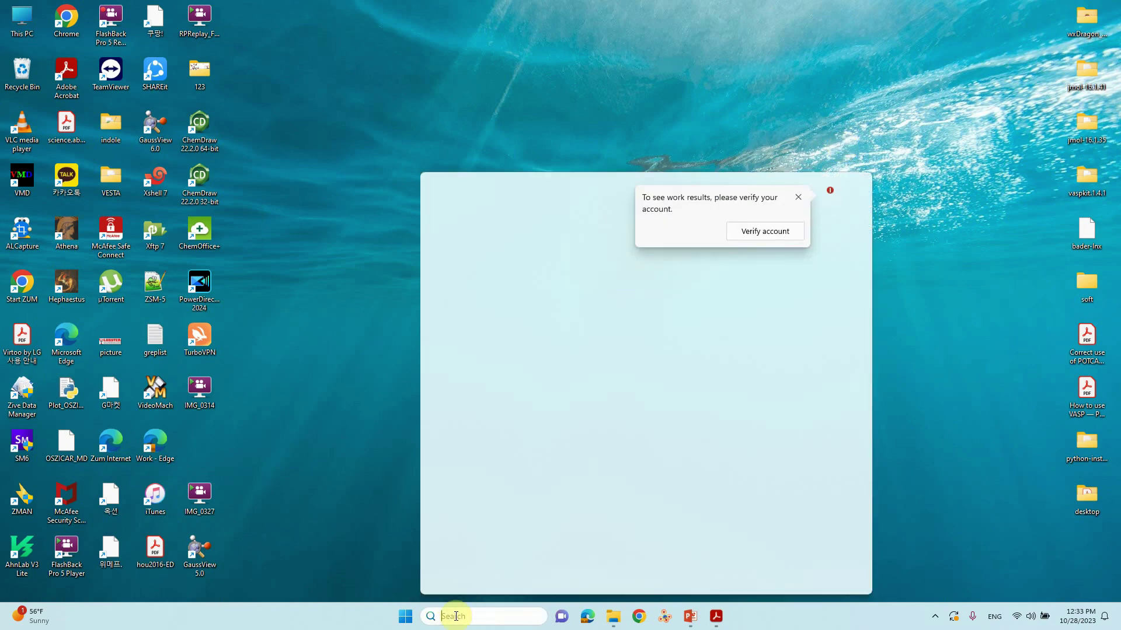
pyautogui.write('mate')
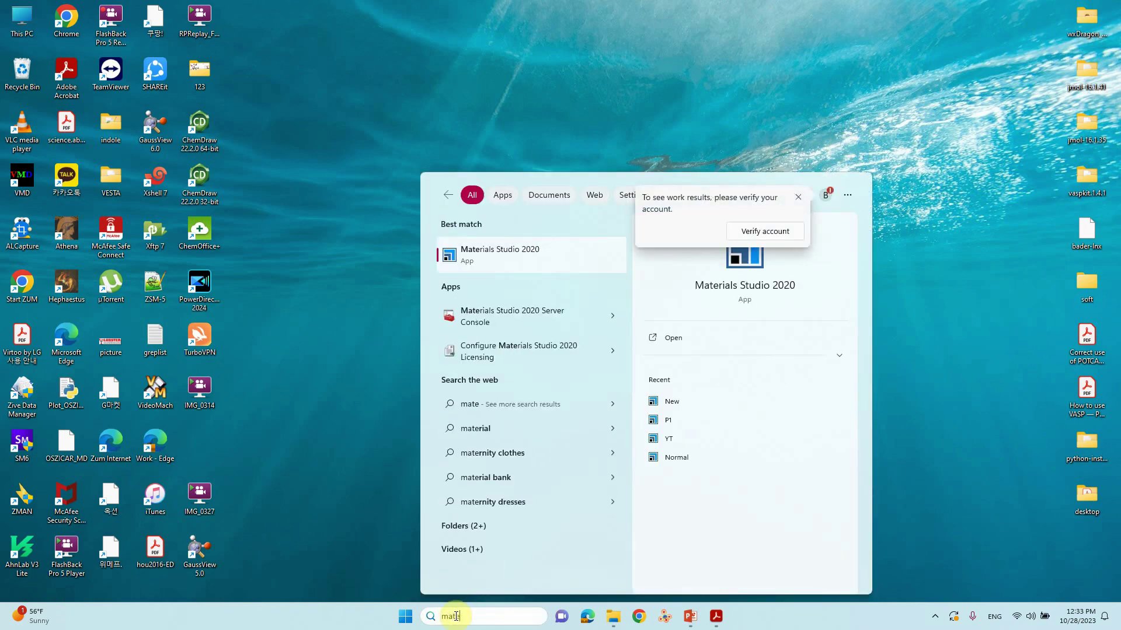
pyautogui.press('Return')
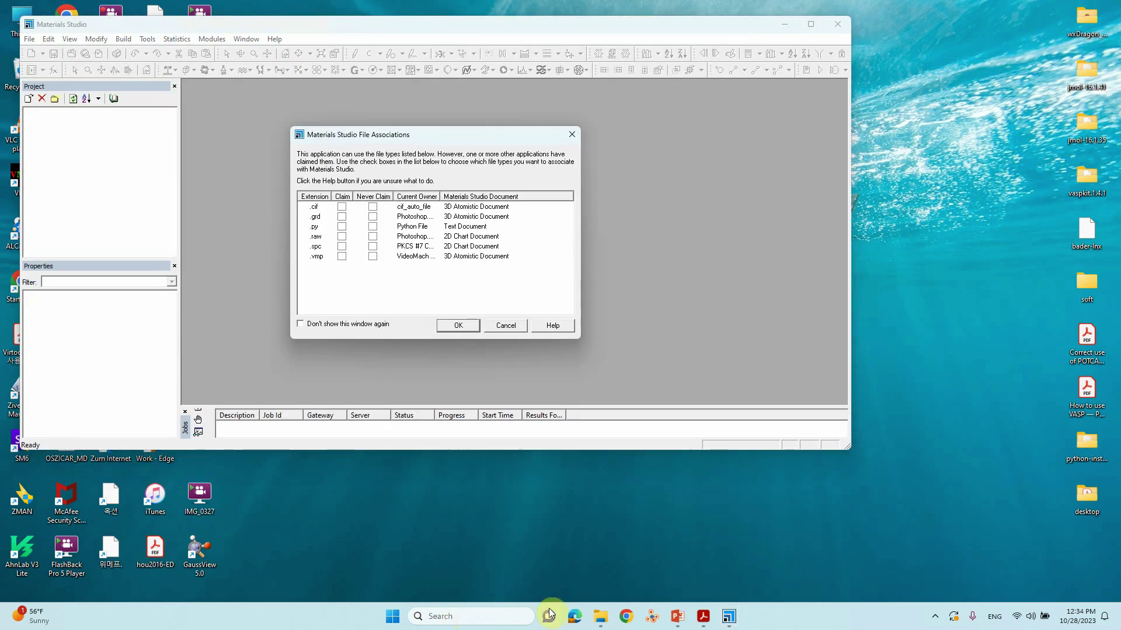
# - Accept the file associations unchanged, open the existing project New.stp and maximize the program window
pyautogui.click(464, 324)
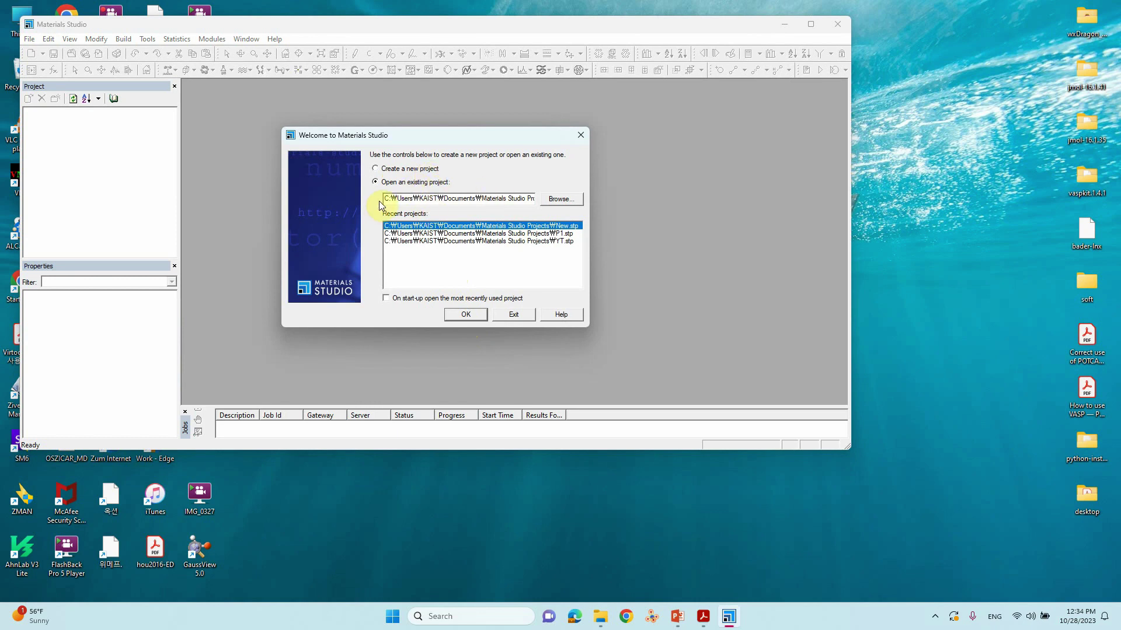
pyautogui.click(470, 315)
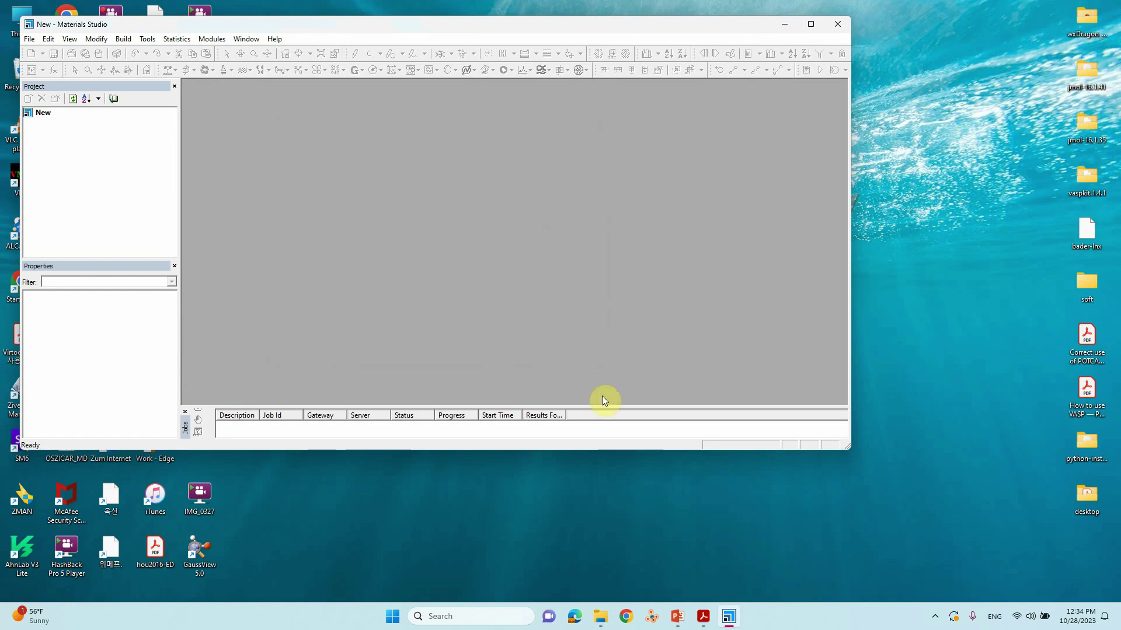
pyautogui.click(811, 24)
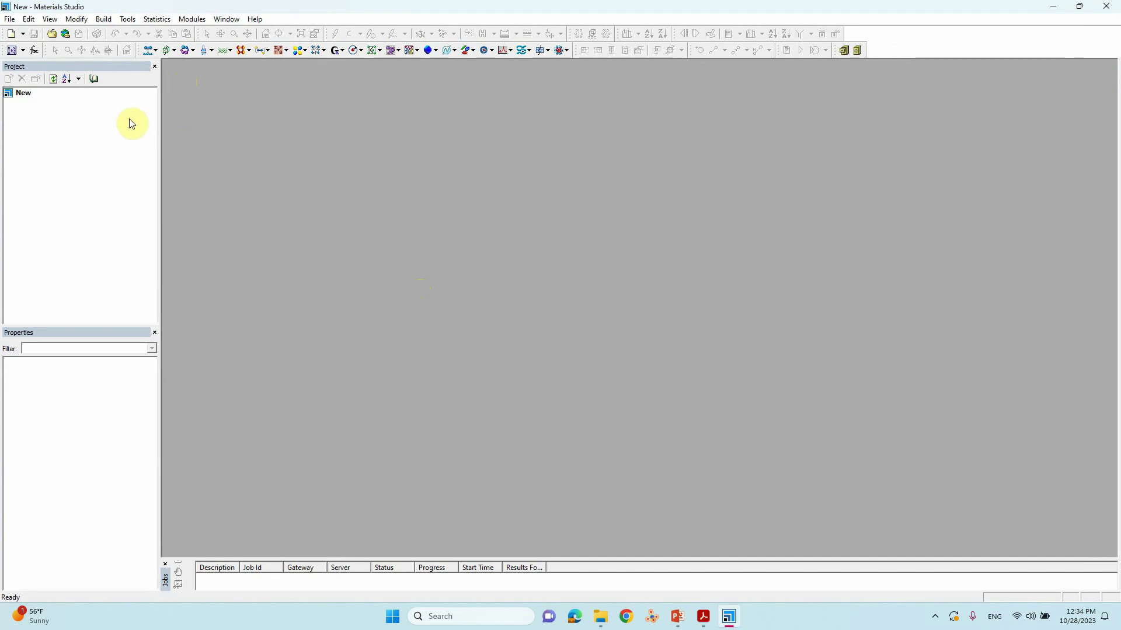
# - Import the TiO2_rutile crystal from the metal-oxides folder of the supplied Structures library and maximize its document
pyautogui.click(11, 21)
pyautogui.click(26, 112)
pyautogui.doubleClick(134, 139)
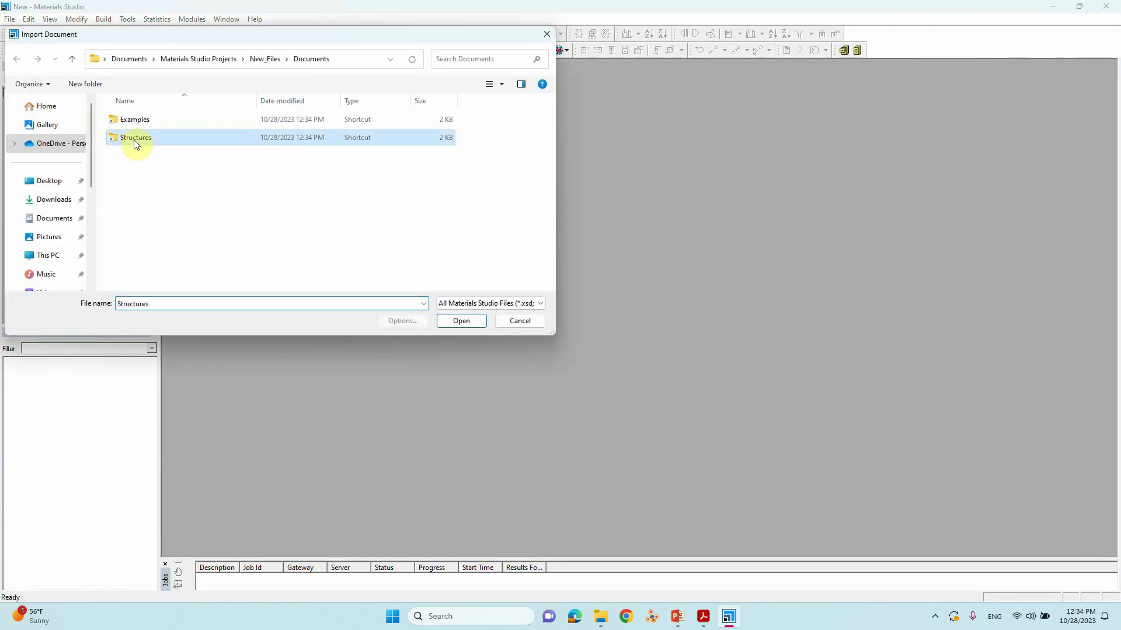
pyautogui.scroll(-2, 135, 140)
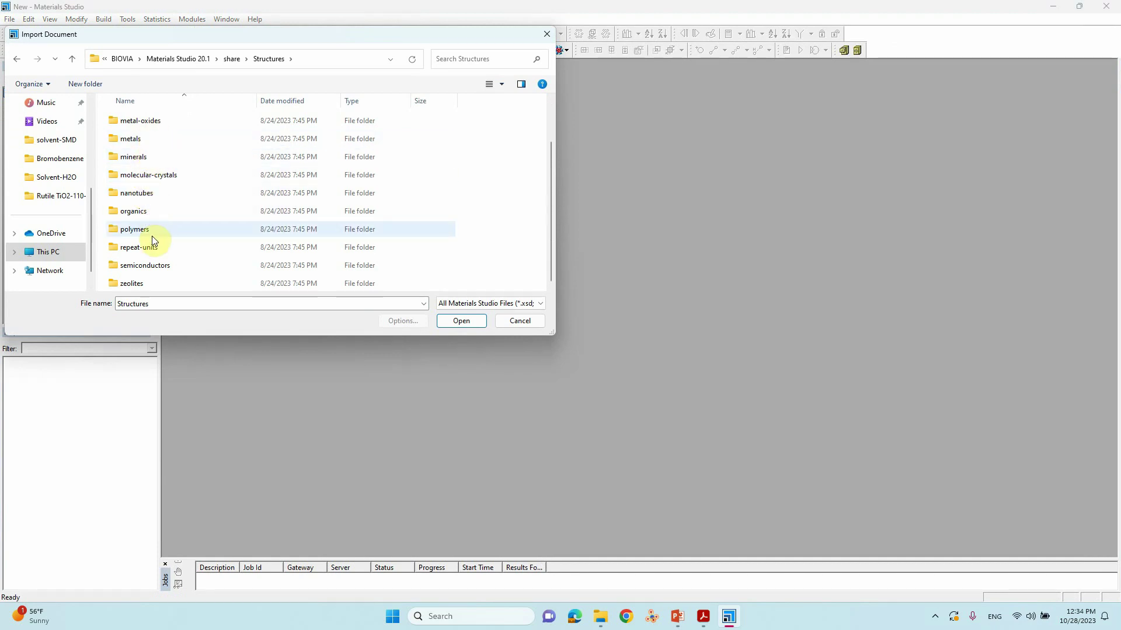
pyautogui.scroll(2, 180, 204)
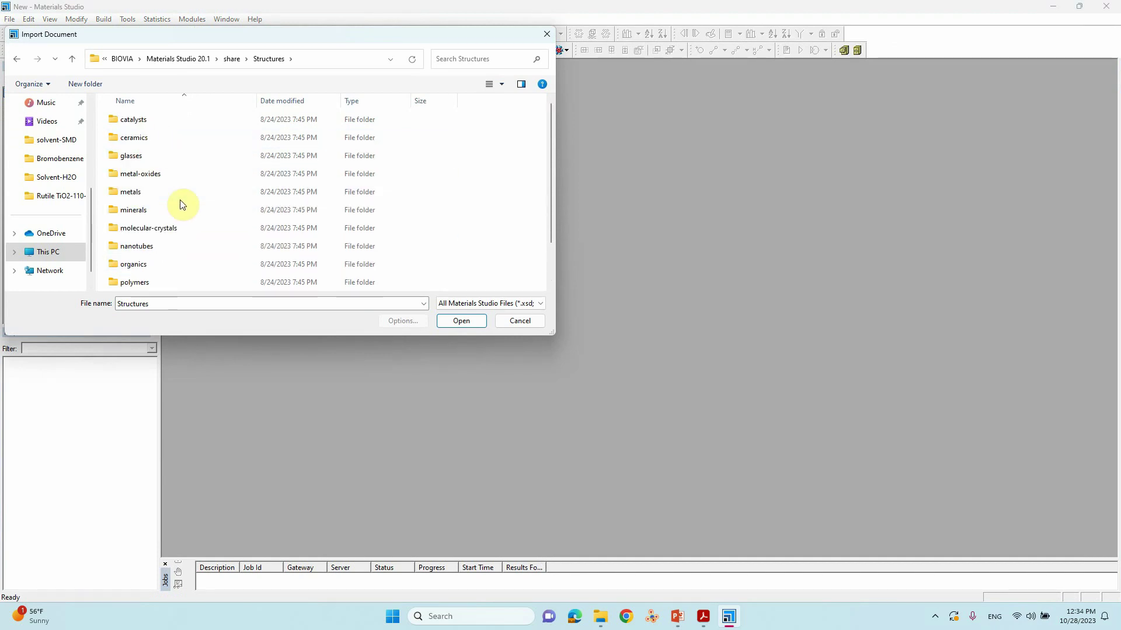
pyautogui.doubleClick(146, 174)
pyautogui.scroll(-10, 144, 175)
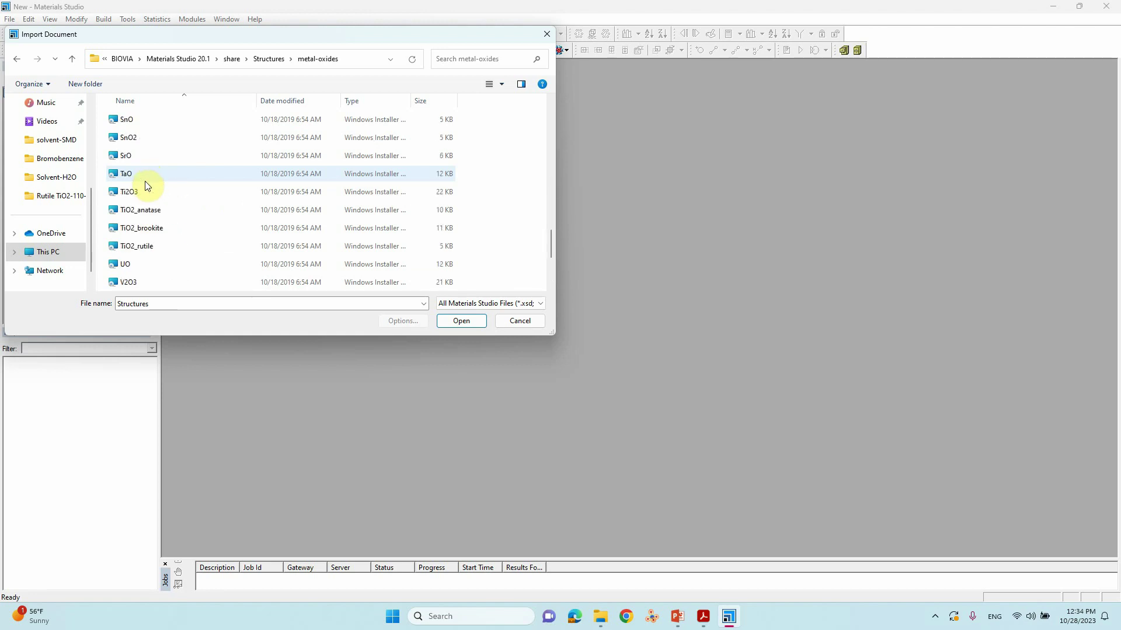
pyautogui.click(140, 246)
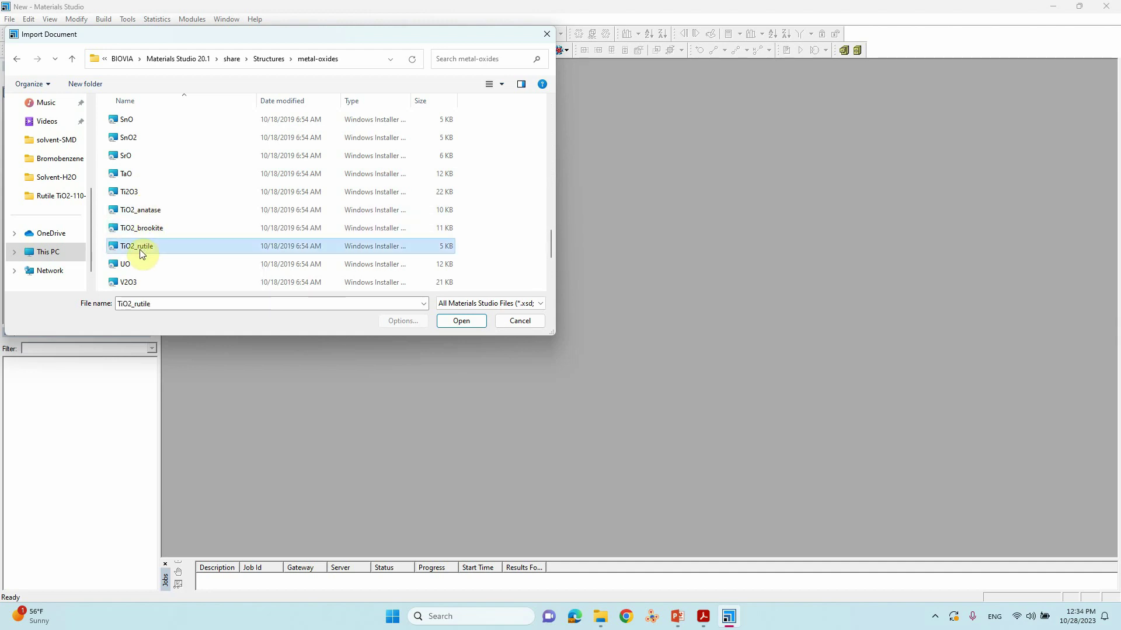
pyautogui.click(439, 322)
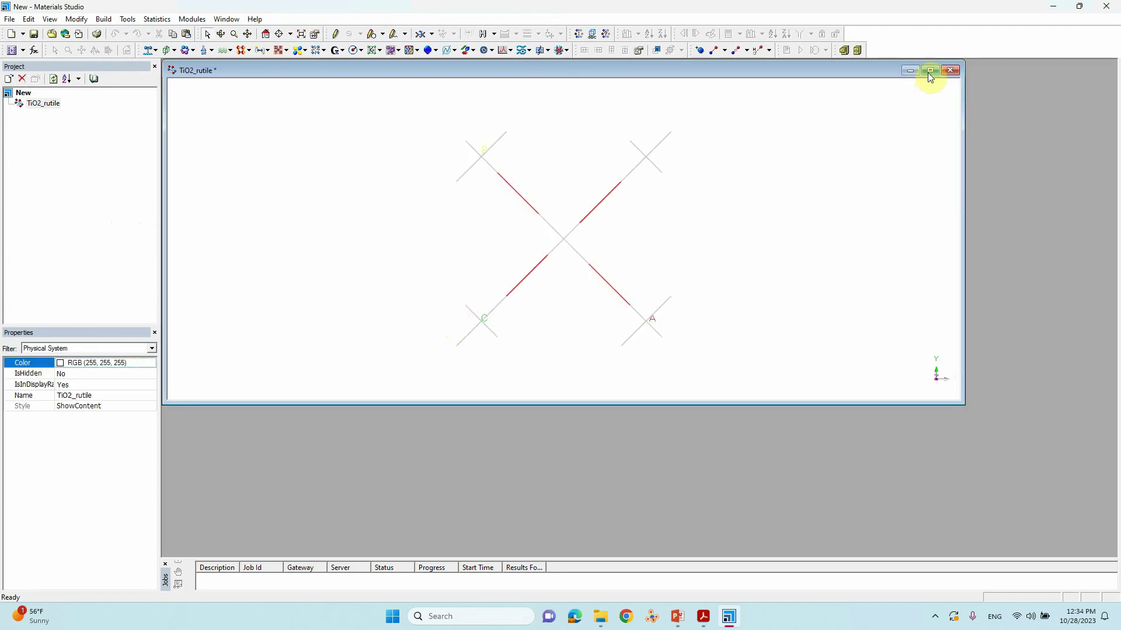
pyautogui.click(929, 71)
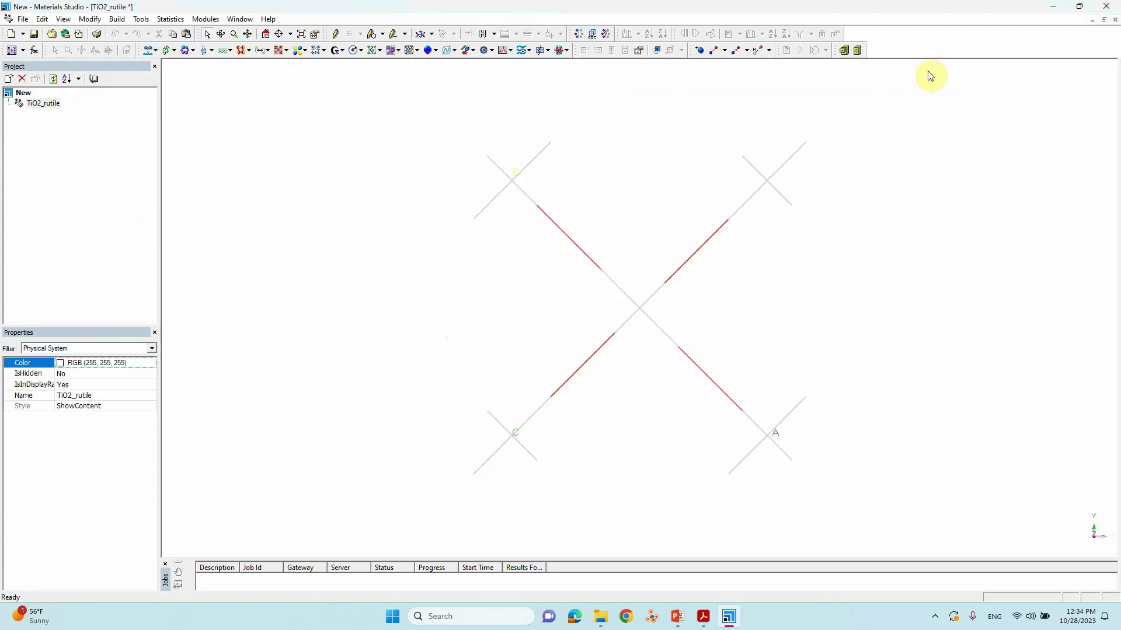
# - Set the structure view's background to solid black in the Display Options
pyautogui.rightClick(270, 263)
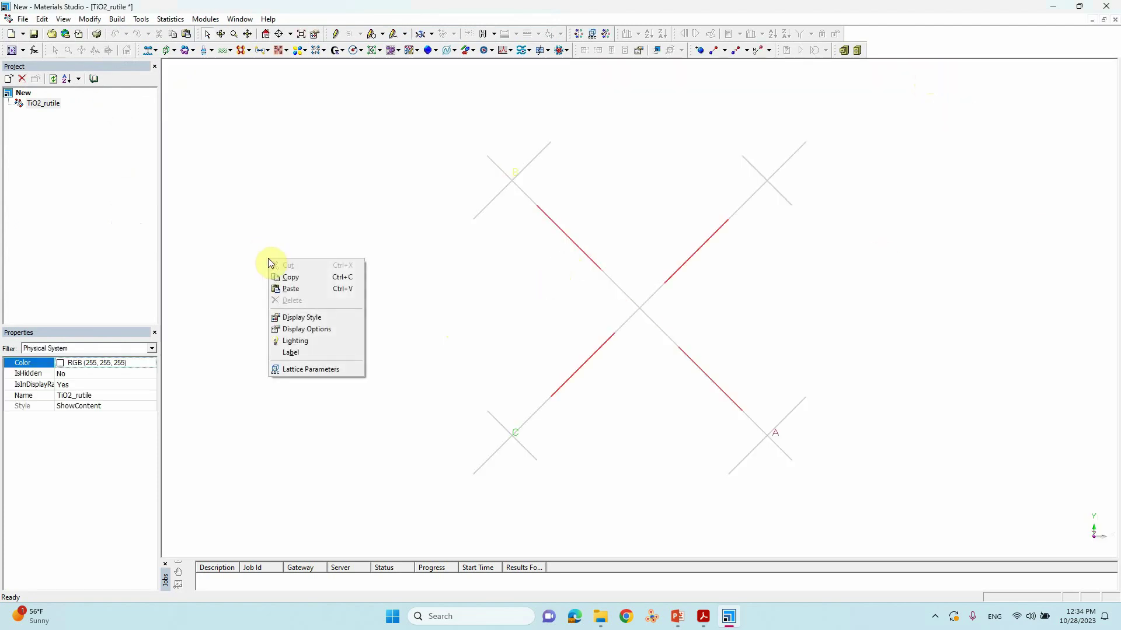
pyautogui.click(313, 329)
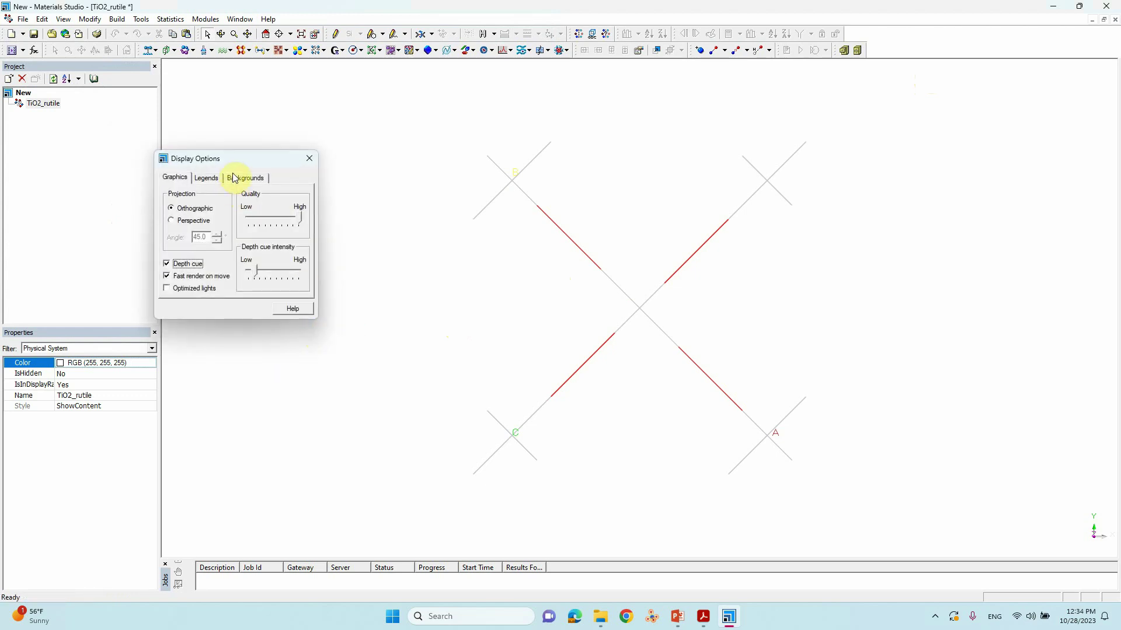
pyautogui.click(242, 179)
pyautogui.click(251, 196)
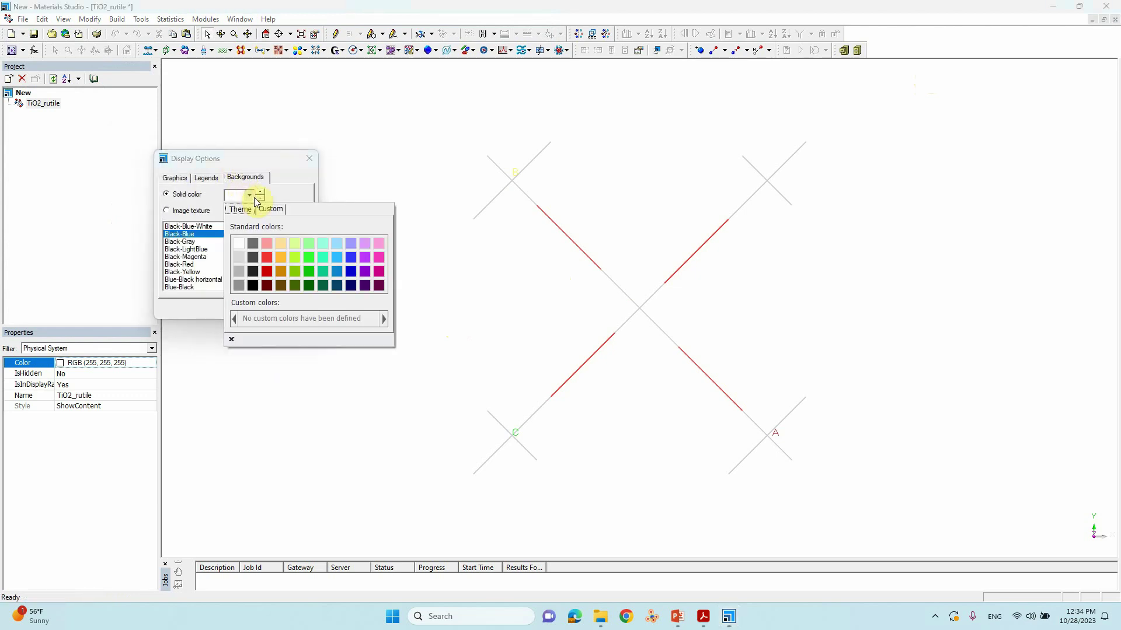
pyautogui.click(253, 286)
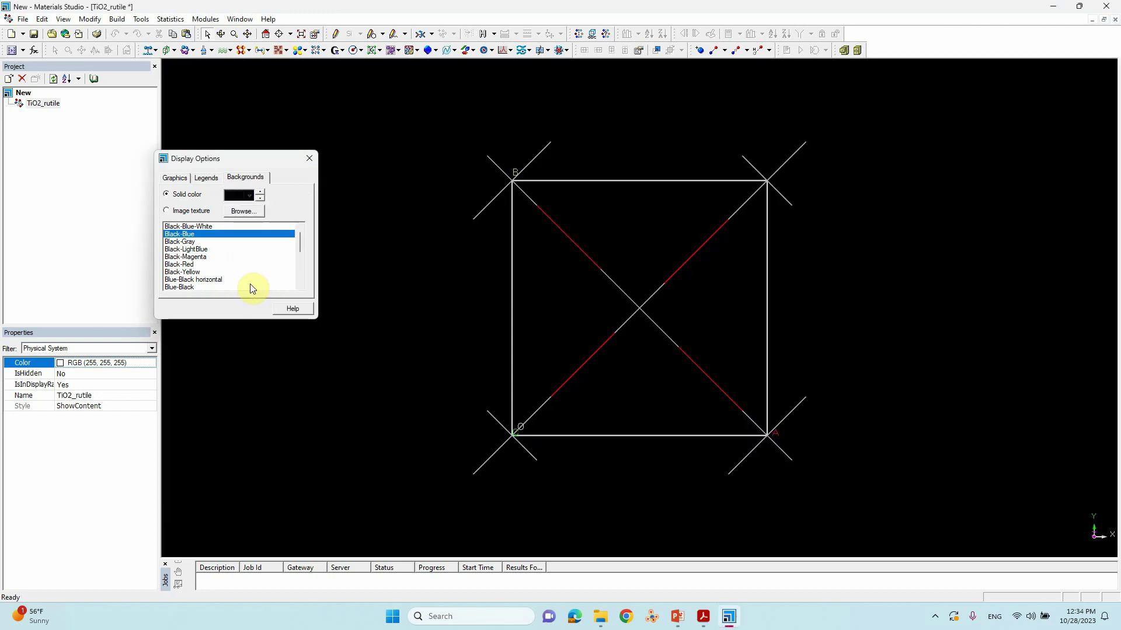
pyautogui.click(309, 160)
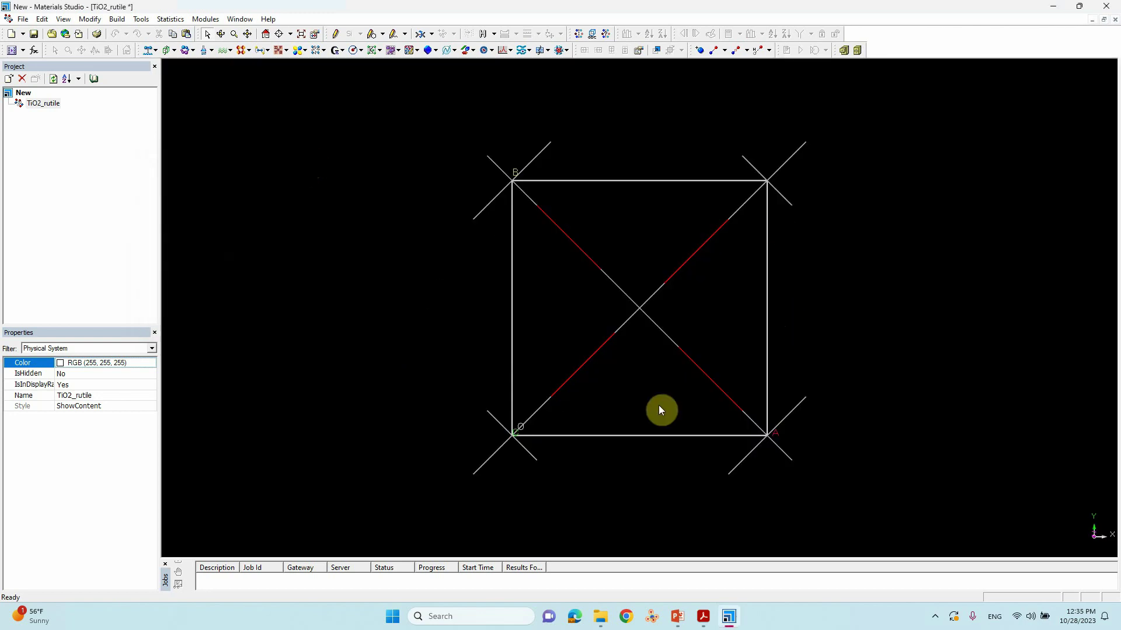
# - Display the atoms as ball and stick with a stick radius of 0.1 and an increased ball radius
pyautogui.rightClick(276, 238)
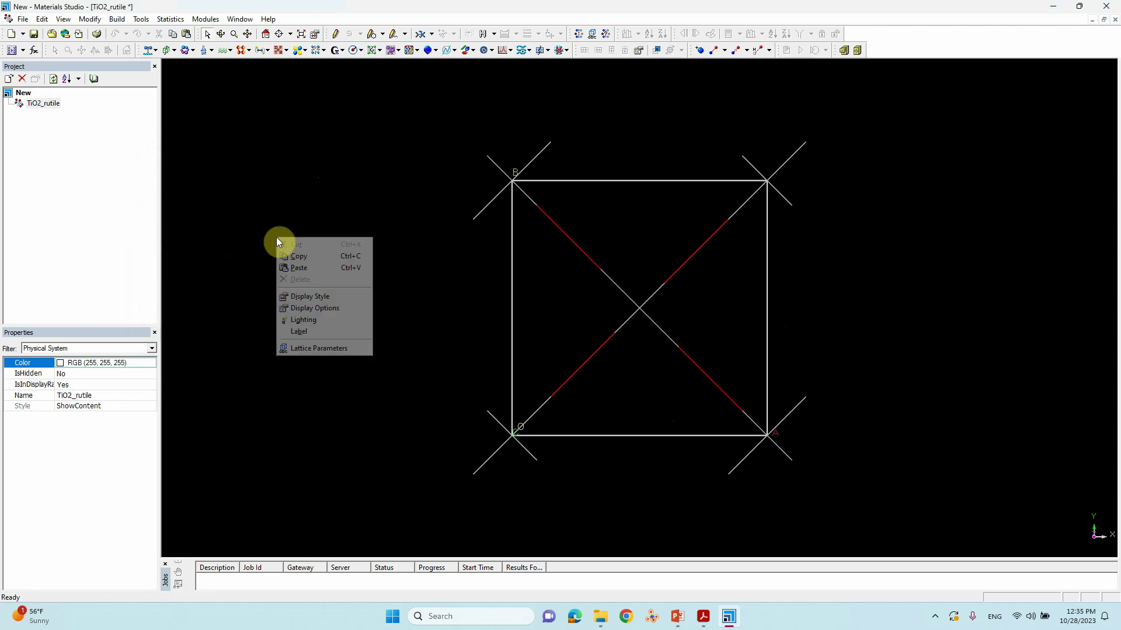
pyautogui.click(306, 296)
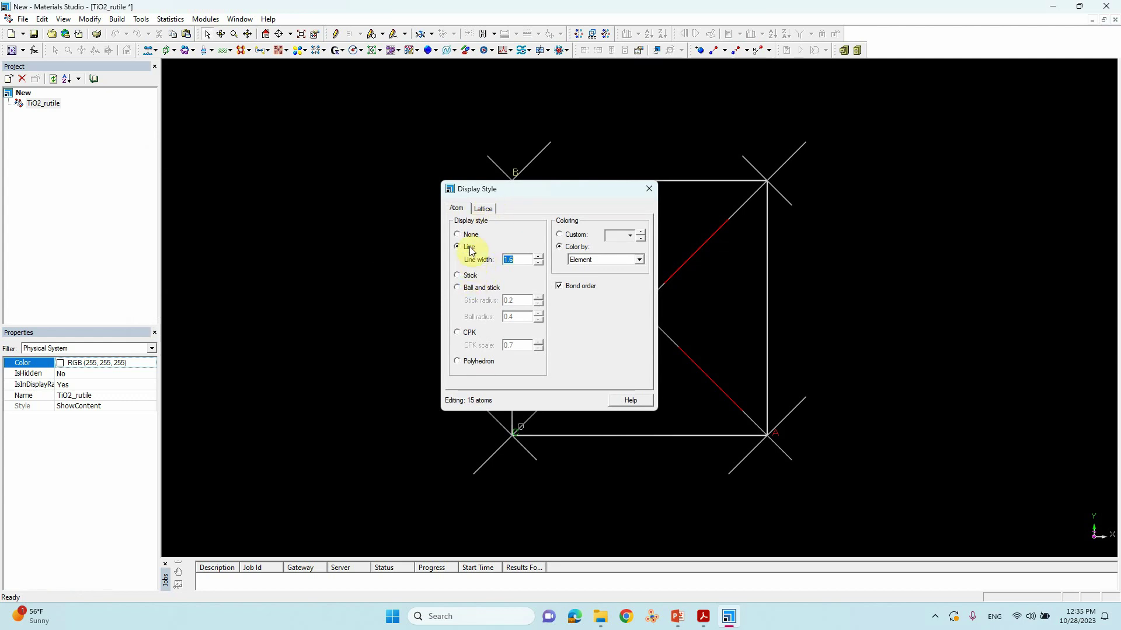
pyautogui.click(484, 289)
pyautogui.click(538, 304)
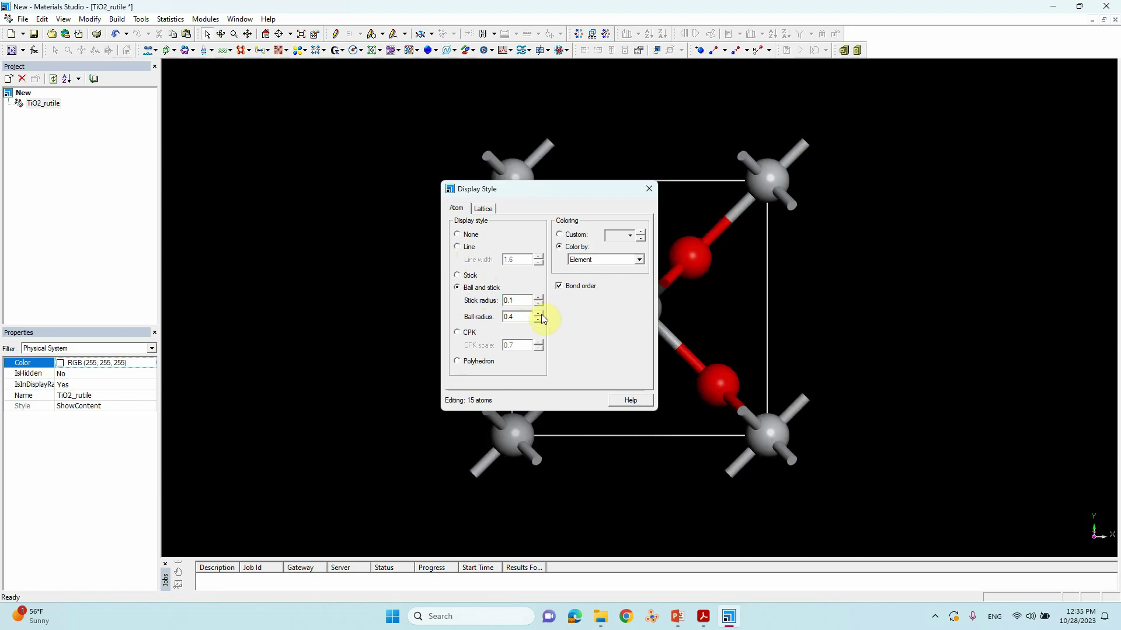
pyautogui.click(540, 314)
pyautogui.click(649, 189)
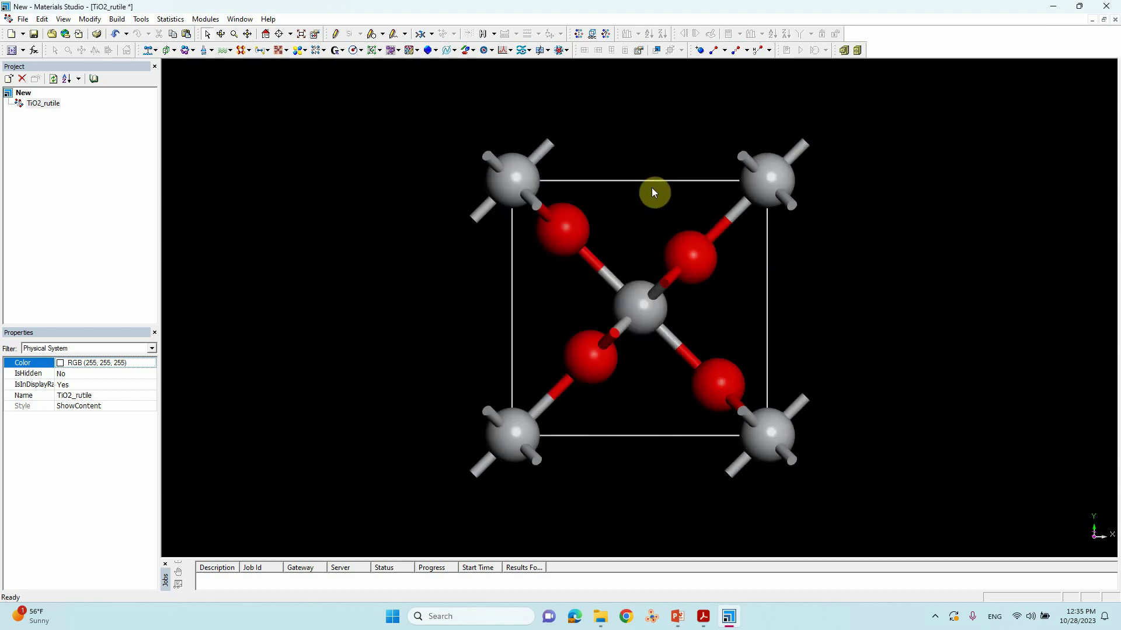
# - Examine the rutile unit cell from several viewing angles
pyautogui.click(228, 32)
pyautogui.moveTo(581, 395); pyautogui.dragTo(576, 250)
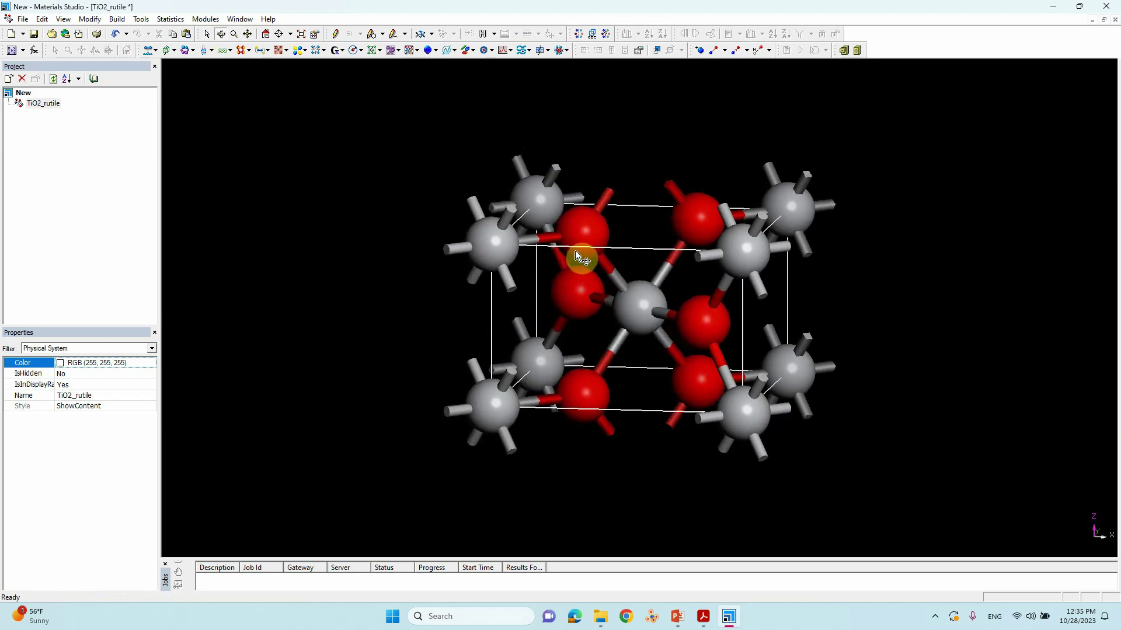
pyautogui.moveTo(575, 250); pyautogui.dragTo(617, 331)
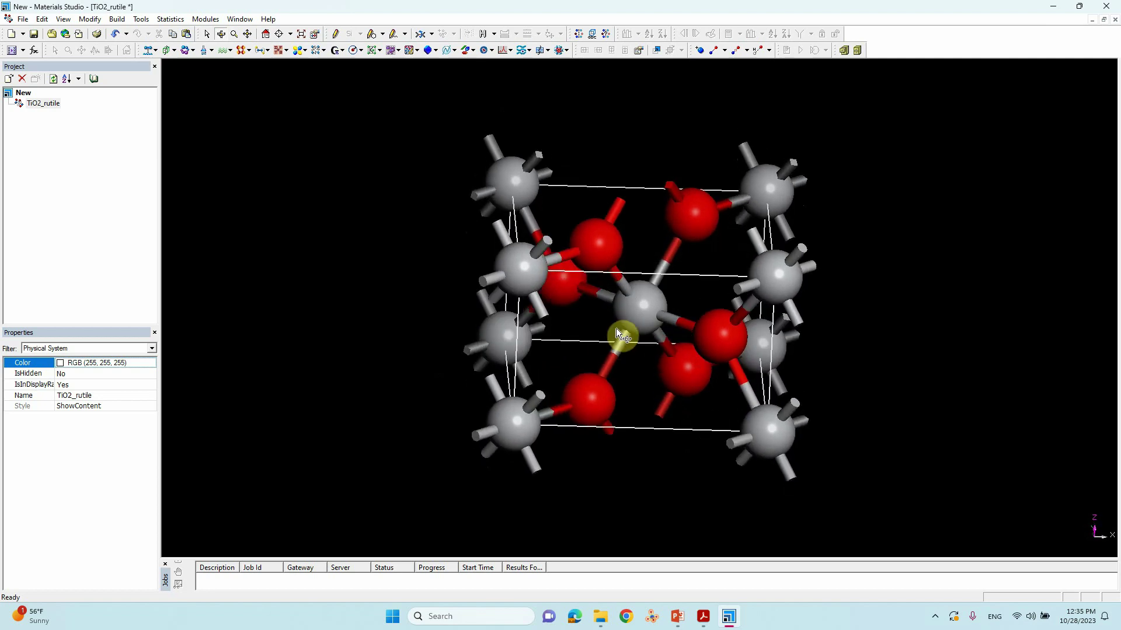
pyautogui.moveTo(615, 328)
pyautogui.mouseDown()
pyautogui.moveTo(614, 306)
pyautogui.moveTo(617, 331)
pyautogui.mouseUp()
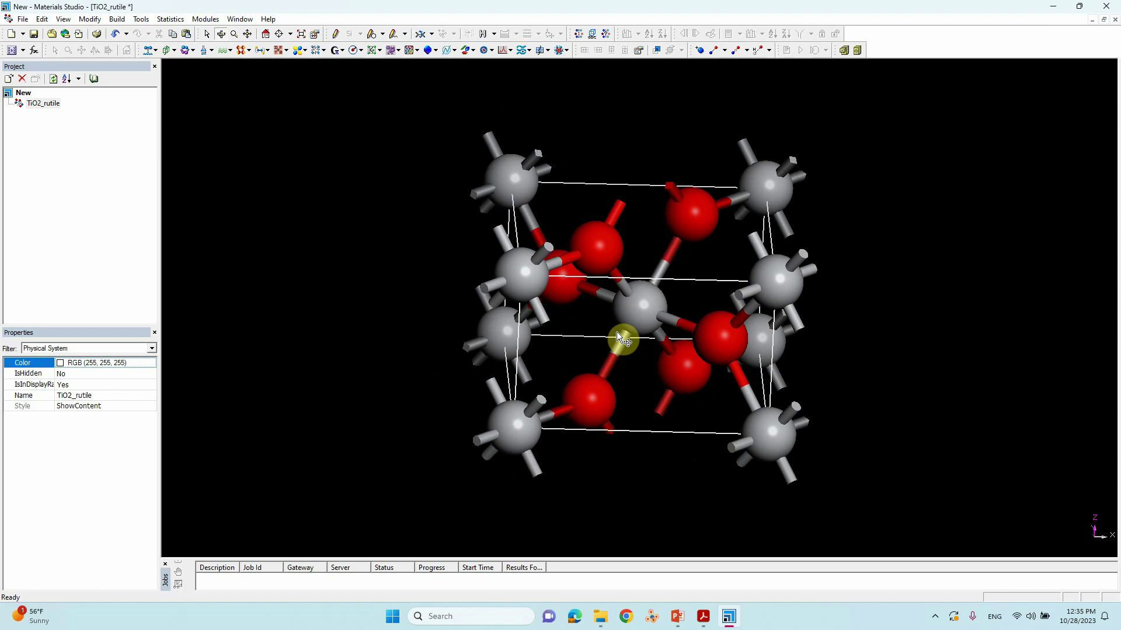
pyautogui.moveTo(616, 332); pyautogui.dragTo(614, 307)
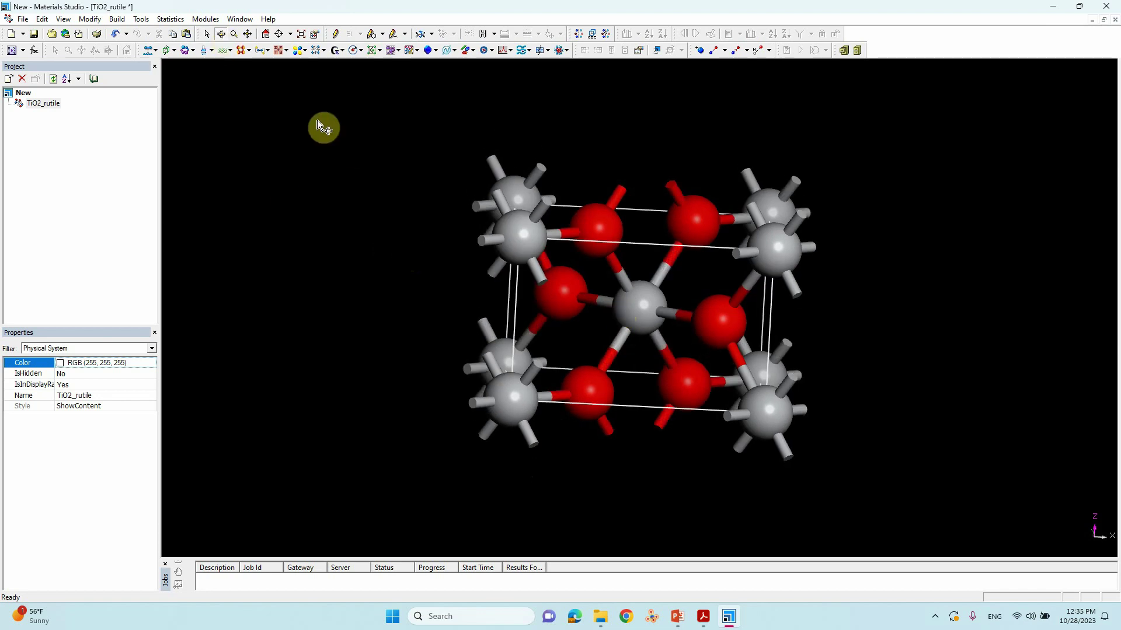
# - Cleave the rutile crystal along the (1 1 0) plane, keeping the default top position and thickness
pyautogui.click(119, 19)
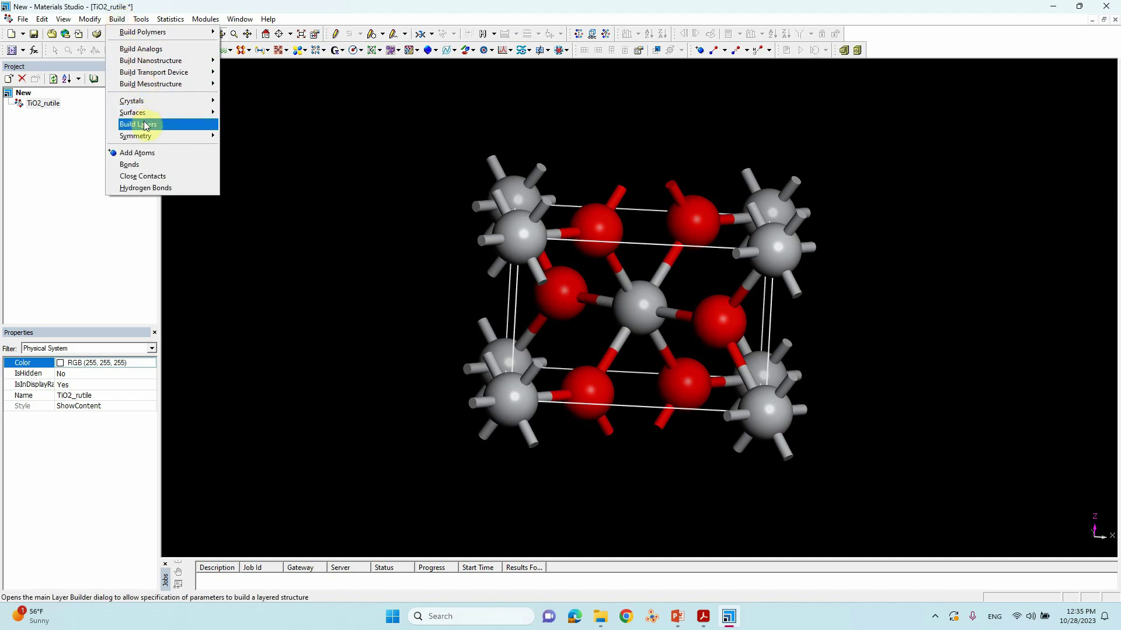
pyautogui.moveTo(142, 103)
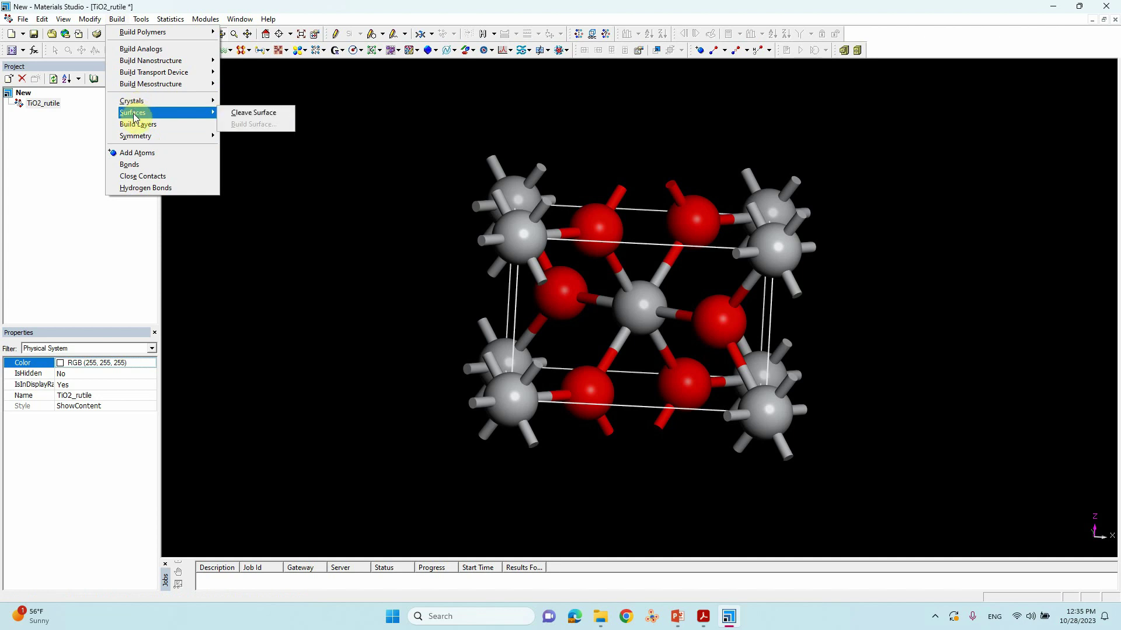
pyautogui.click(252, 112)
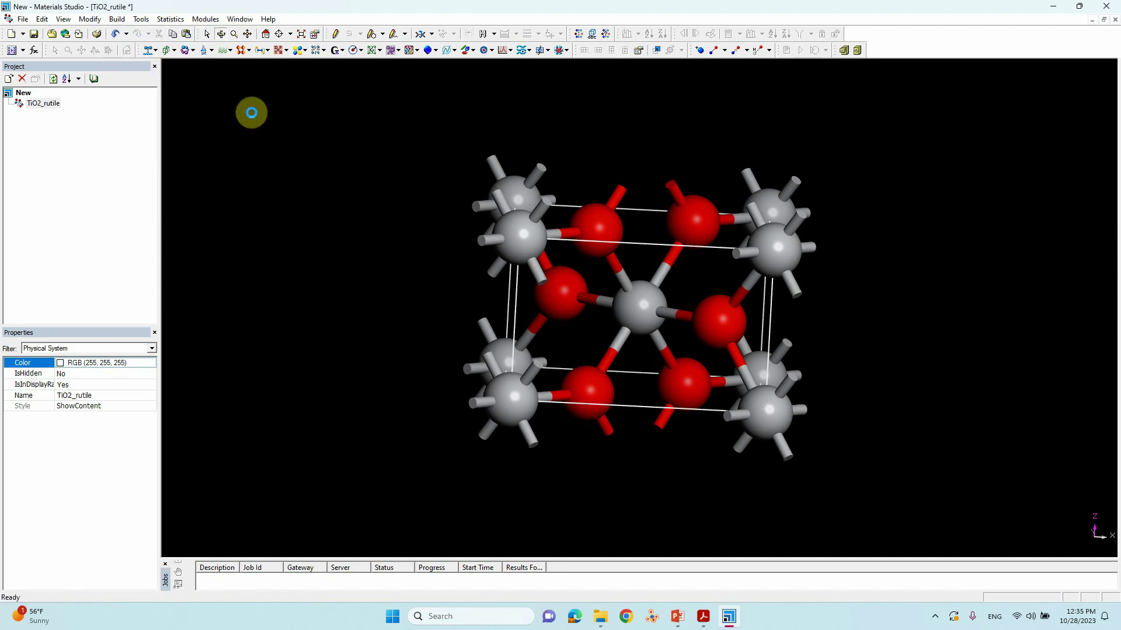
pyautogui.scroll(-3, 439, 166)
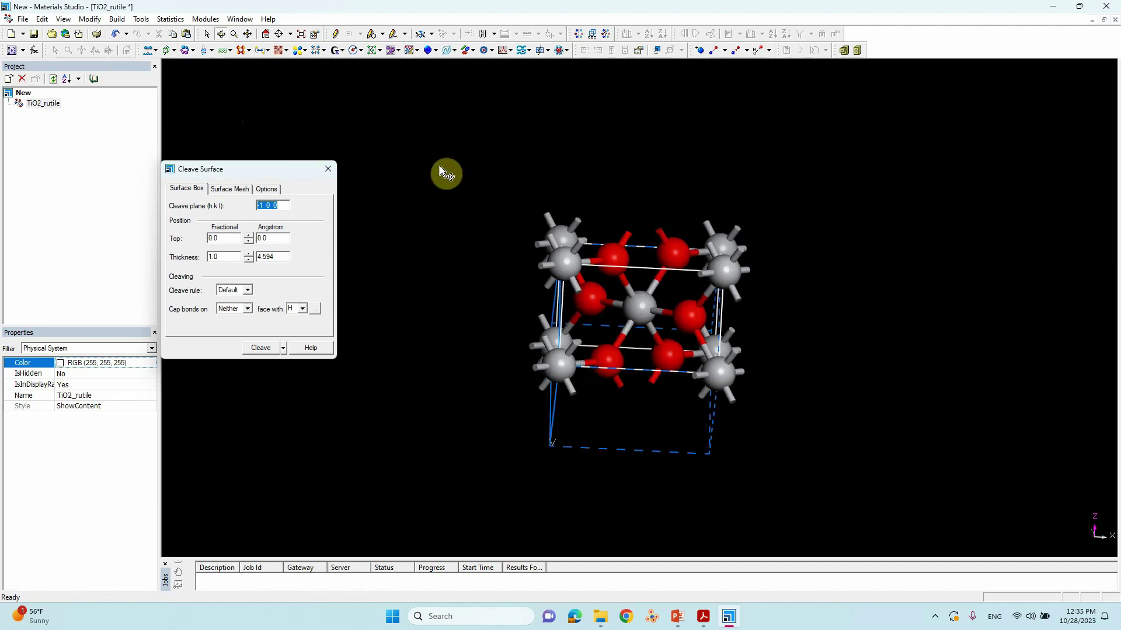
pyautogui.click(221, 34)
pyautogui.moveTo(595, 164); pyautogui.dragTo(430, 223)
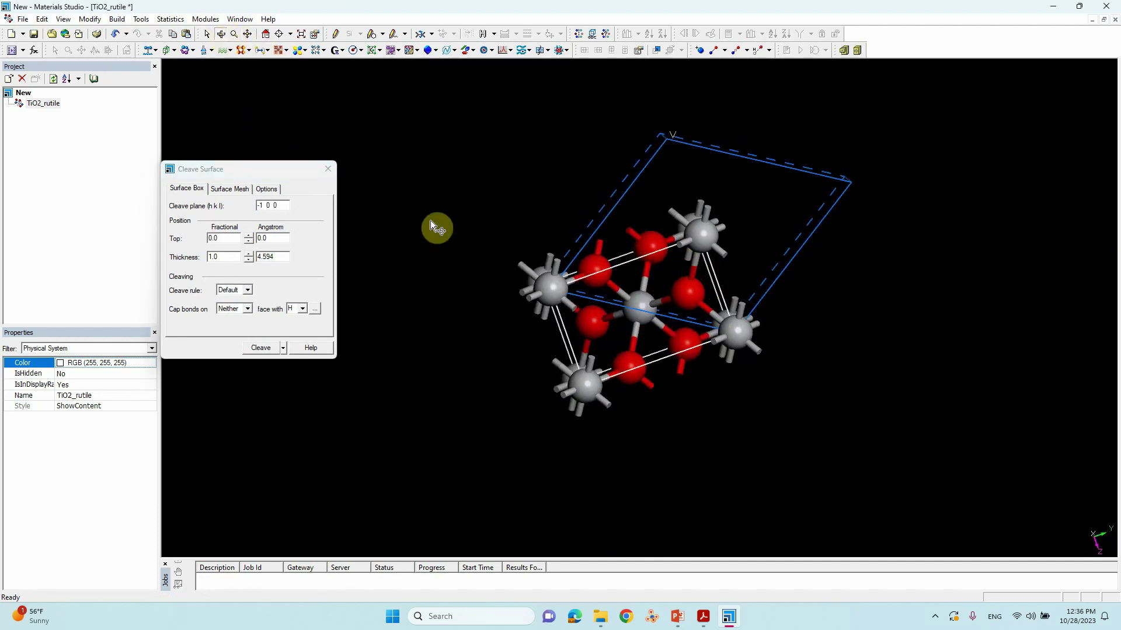
pyautogui.click(263, 205)
pyautogui.press('BackSpace')
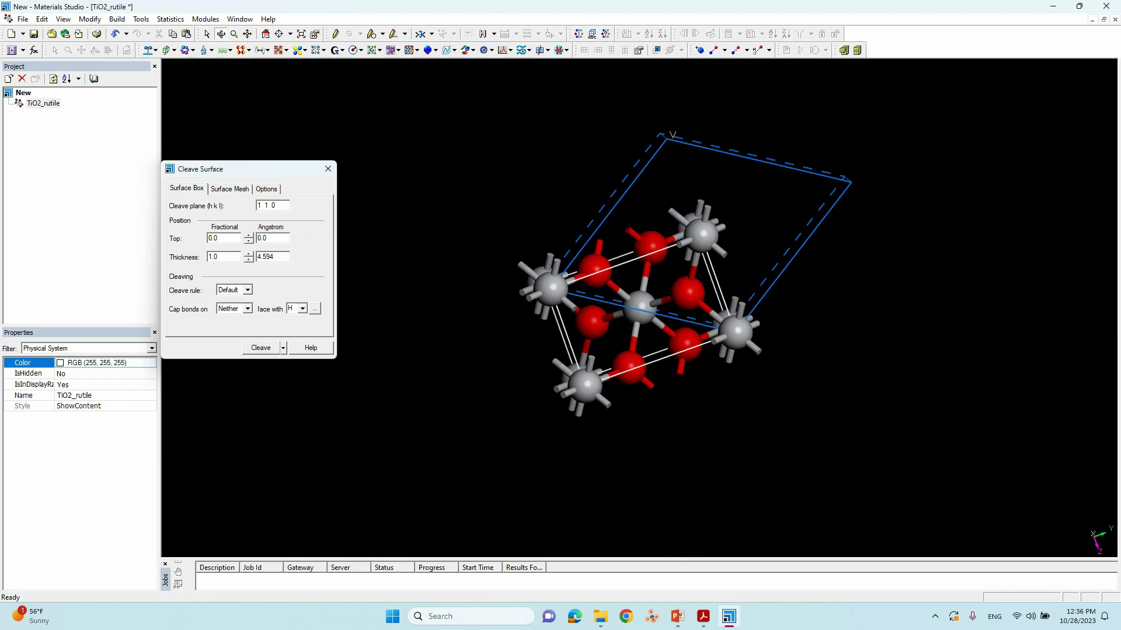
pyautogui.click(229, 236)
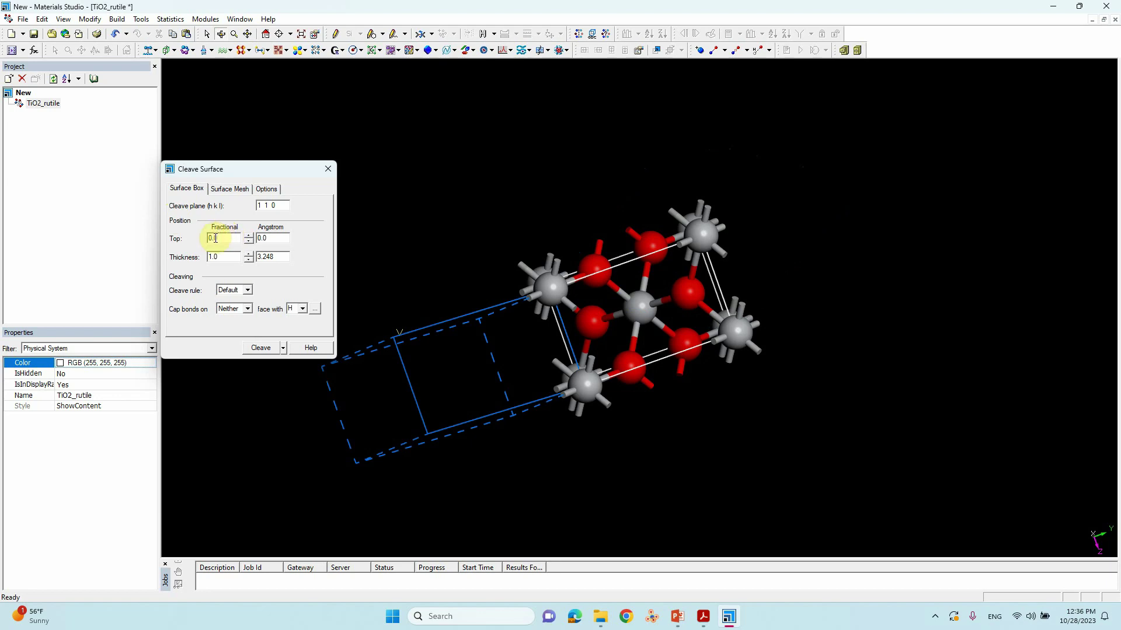
pyautogui.moveTo(534, 356); pyautogui.dragTo(627, 305, button='right')
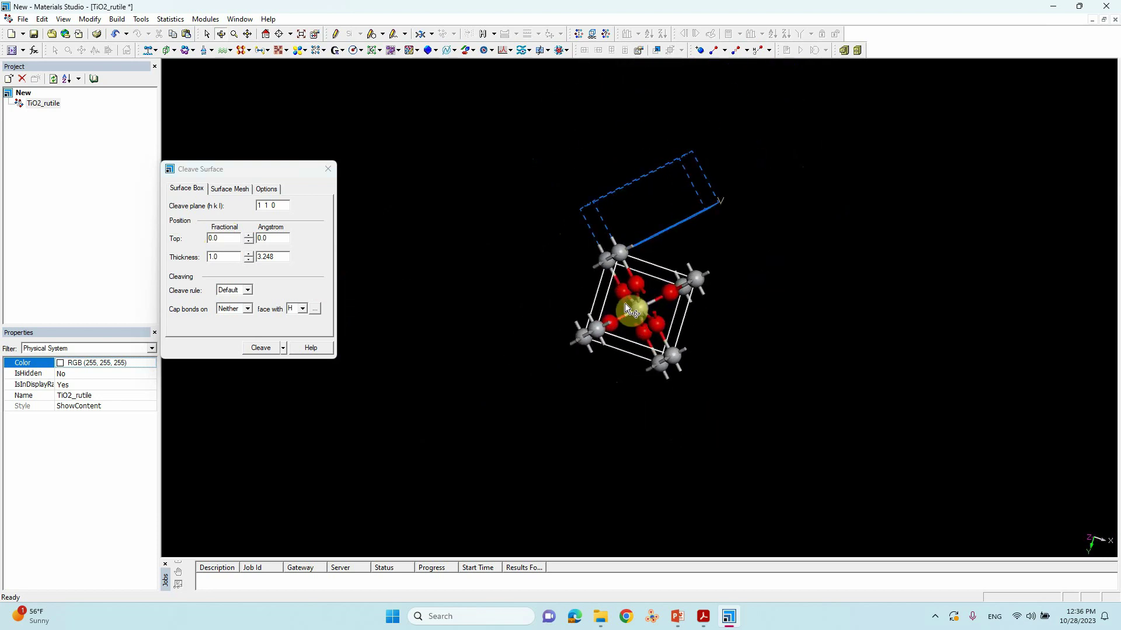
pyautogui.click(261, 347)
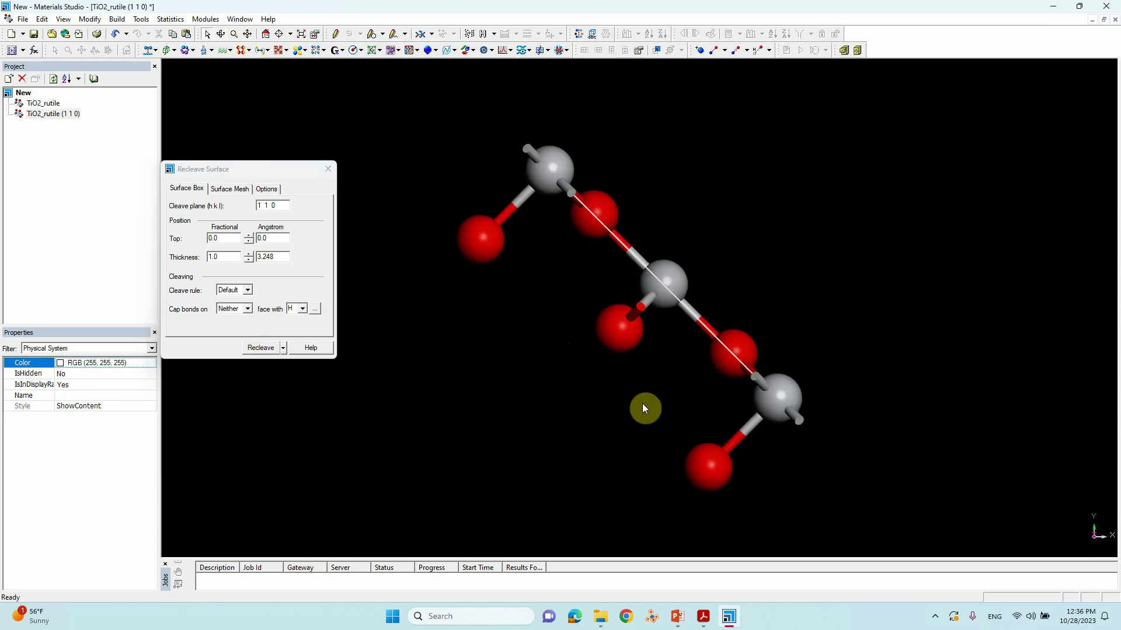
# - Increase the cleaved (1 1 0) surface's fractional thickness to 5.0 and view the slab from the side
pyautogui.click(220, 33)
pyautogui.moveTo(642, 350); pyautogui.dragTo(635, 313)
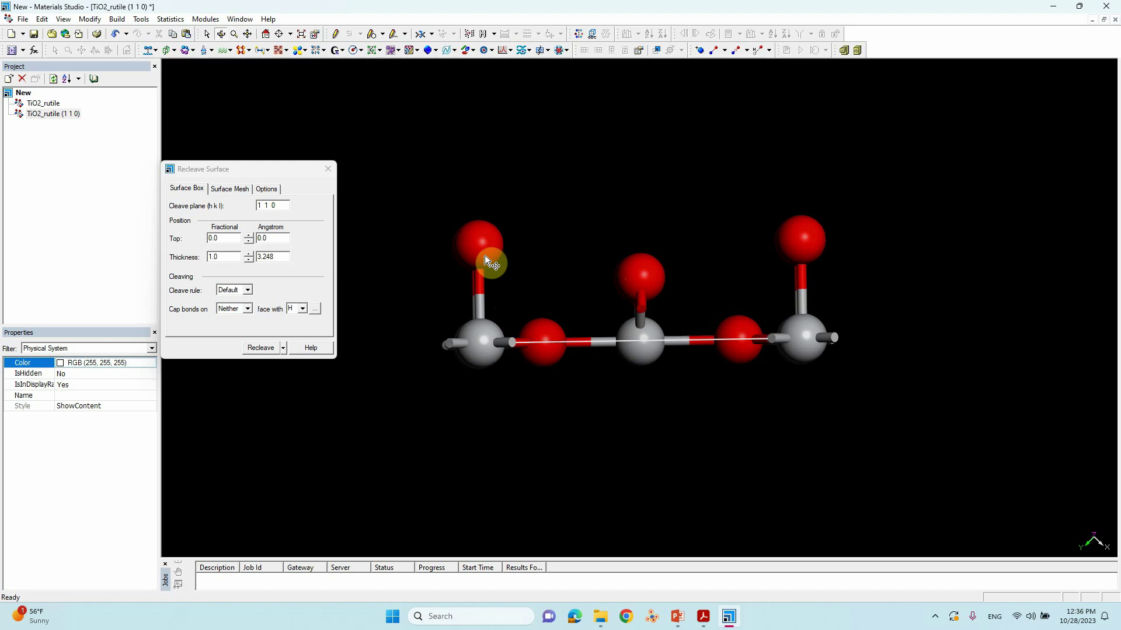
pyautogui.click(247, 254)
pyautogui.click(247, 254)
pyautogui.scroll(-2, 490, 232)
pyautogui.click(272, 239)
pyautogui.click(249, 254)
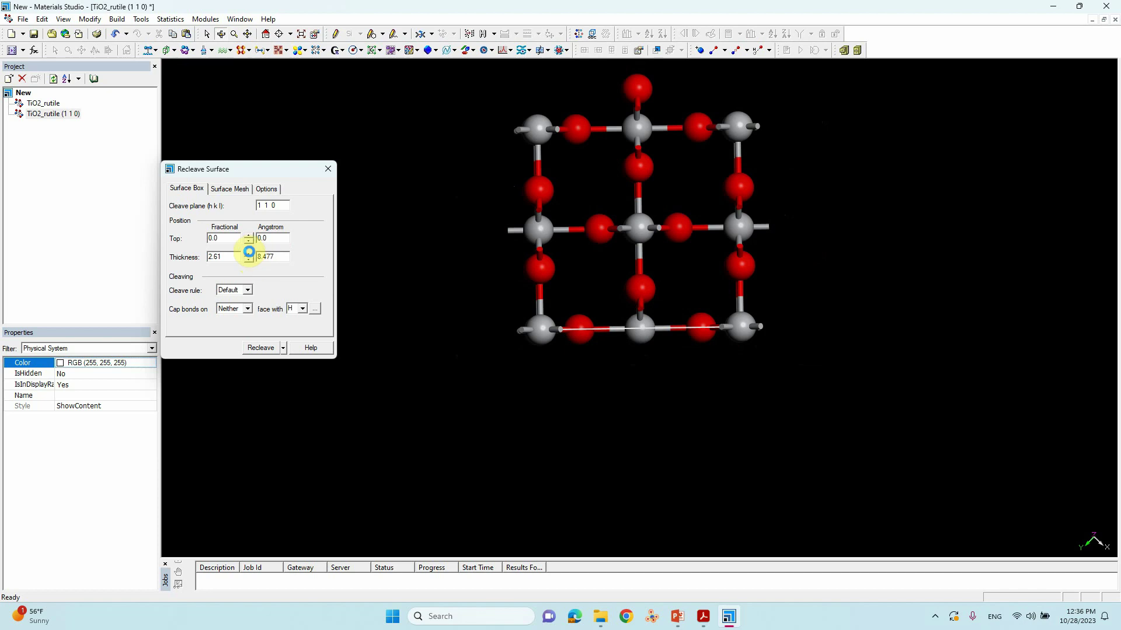
pyautogui.click(248, 253)
pyautogui.click(249, 254)
pyautogui.click(251, 255)
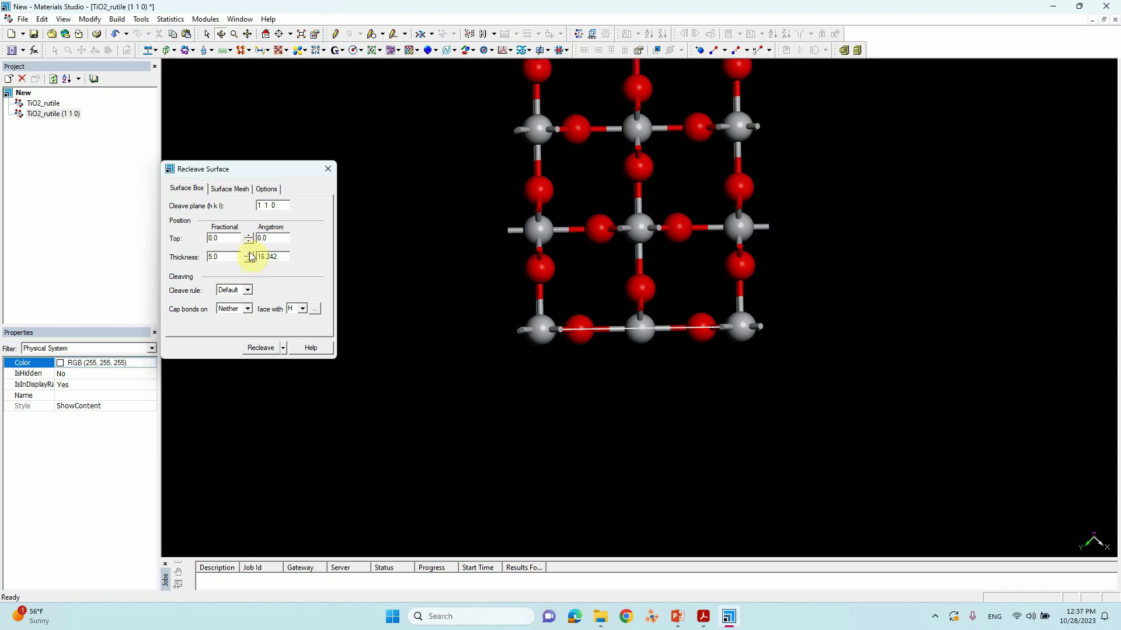
pyautogui.scroll(-3, 605, 220)
pyautogui.moveTo(601, 215); pyautogui.dragTo(664, 212, button='right')
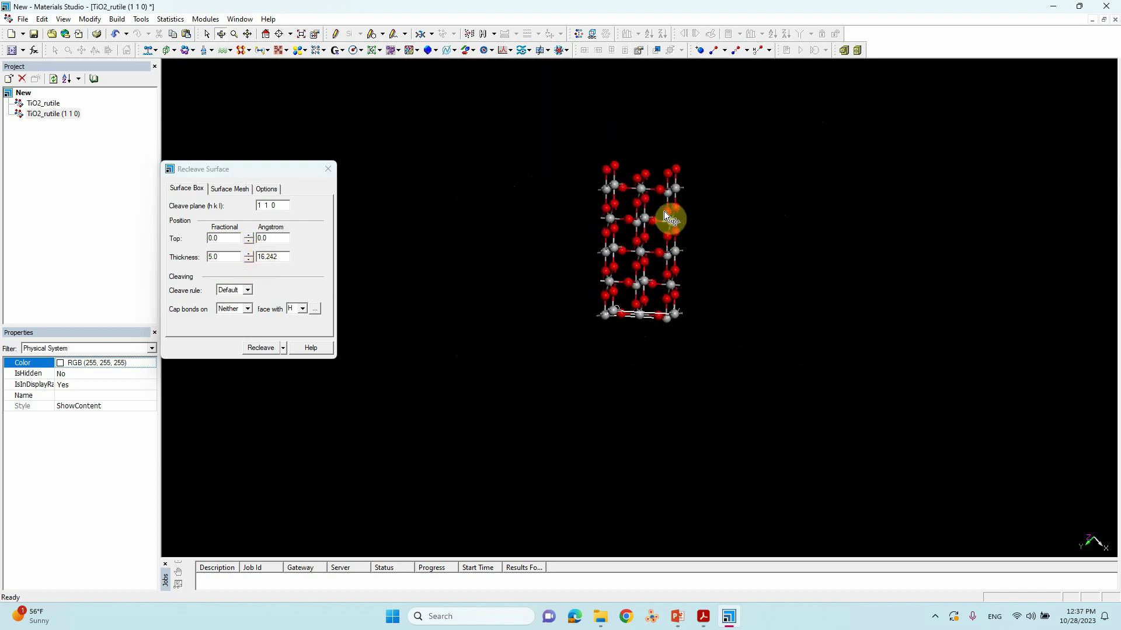
# - Switch to the paper cheng2010.pdf in Acrobat and check the slab models in Figure 1
pyautogui.click(703, 616)
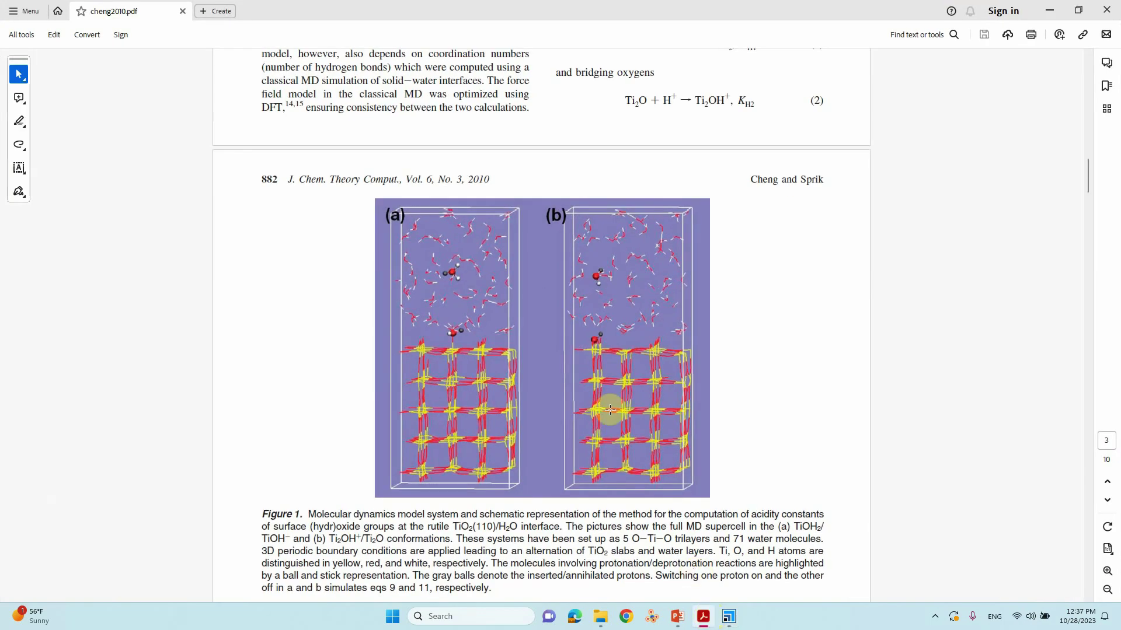
pyautogui.moveTo(763, 15); pyautogui.dragTo(624, 86)
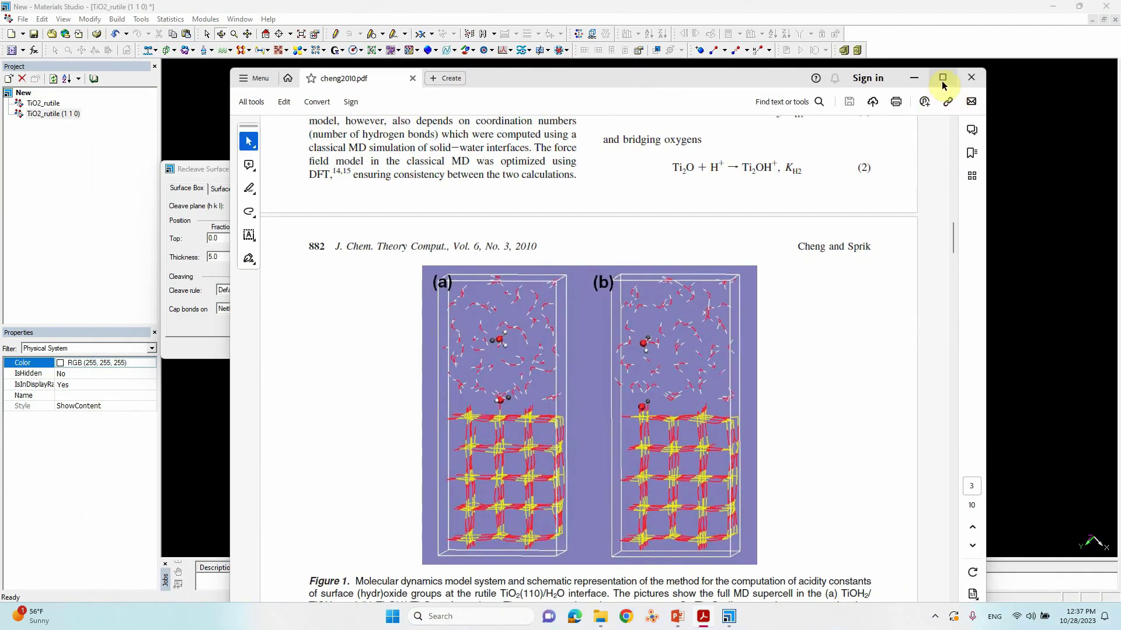
pyautogui.click(915, 79)
# - Shift the top of the surface box to fractional position 0.39 to change the slab's termination
pyautogui.moveTo(700, 223); pyautogui.dragTo(630, 283, button='right')
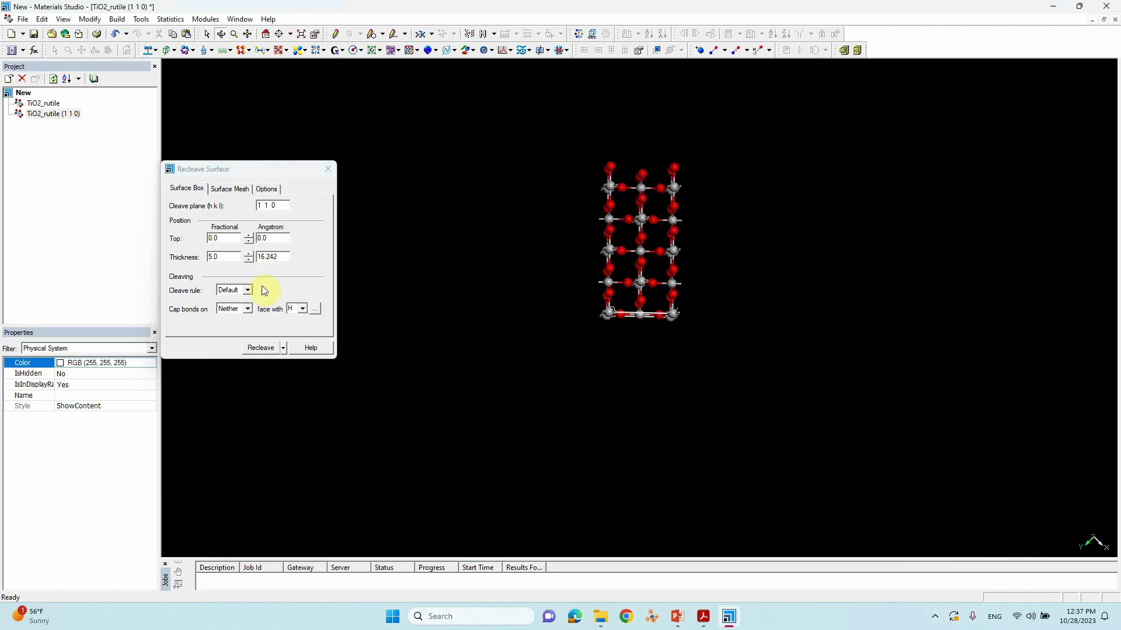
pyautogui.click(249, 242)
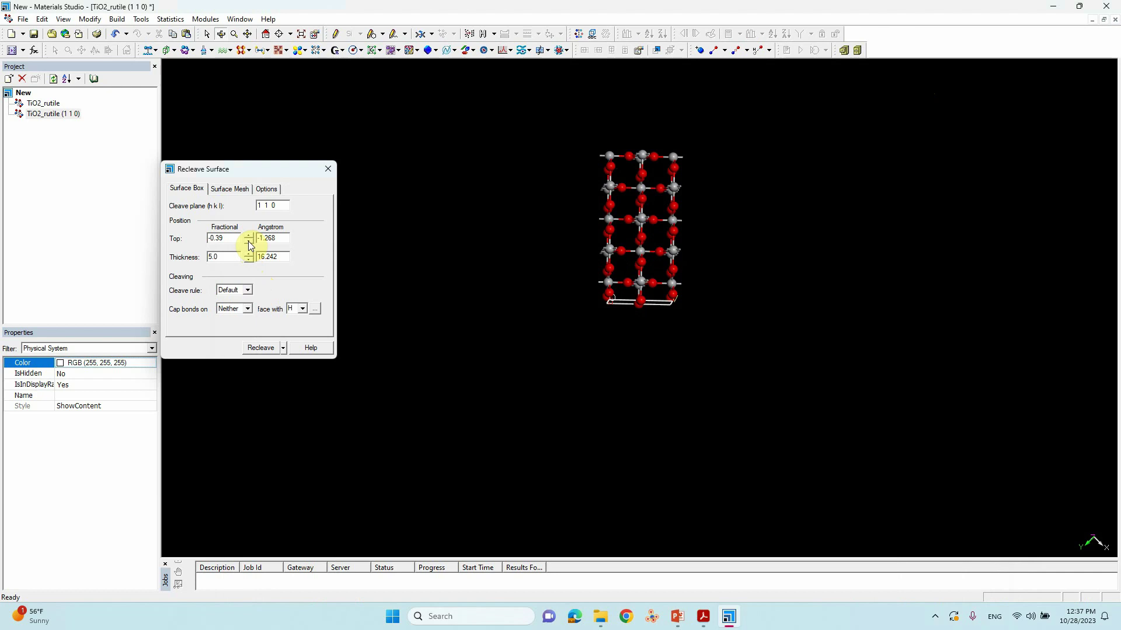
pyautogui.click(250, 235)
pyautogui.click(249, 236)
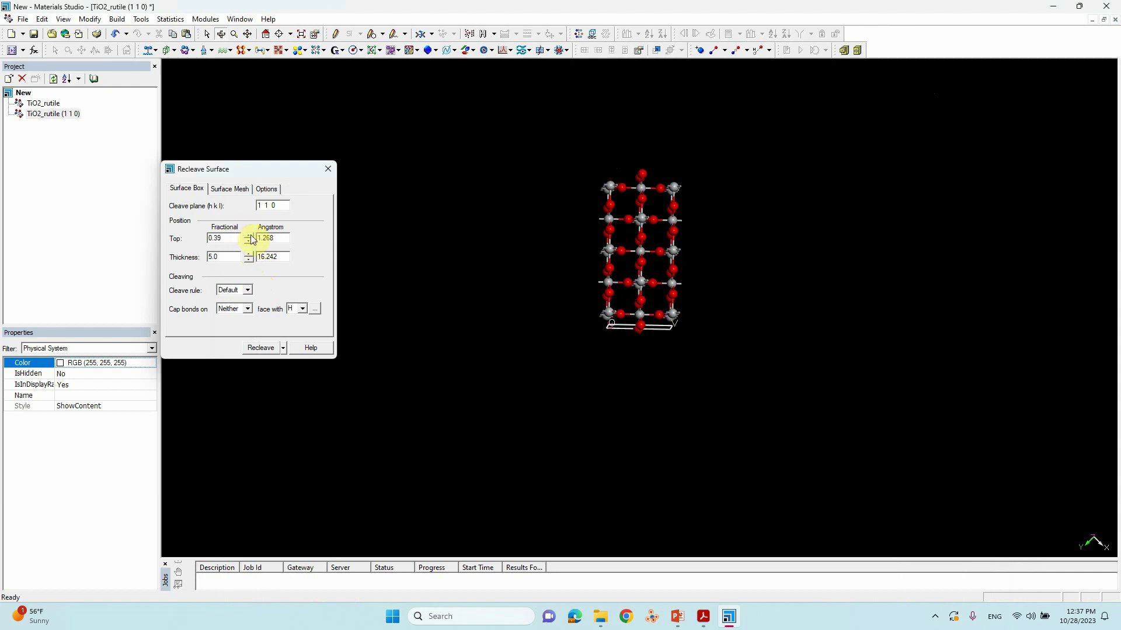
pyautogui.moveTo(625, 281); pyautogui.dragTo(638, 282)
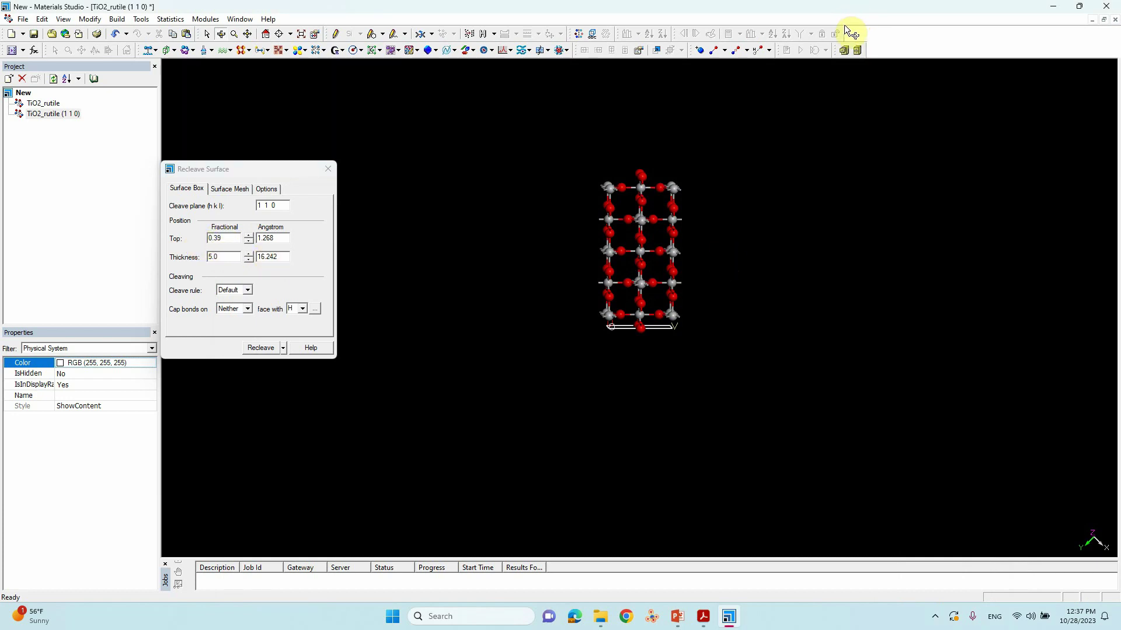
pyautogui.scroll(2, 661, 271)
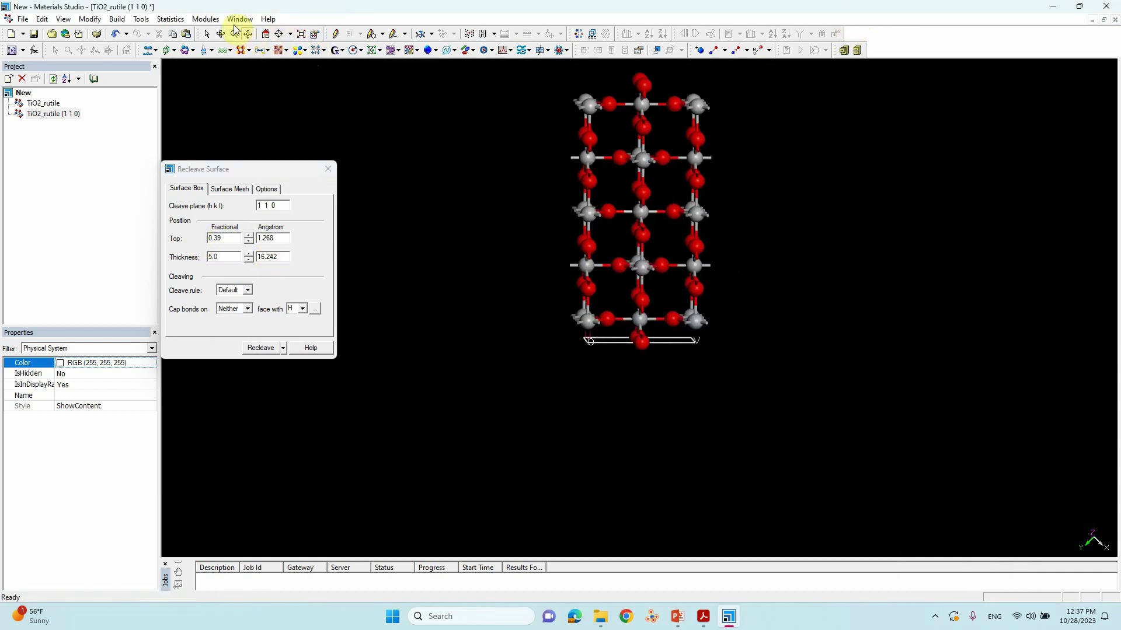
pyautogui.scroll(3, 581, 243)
# - Place the program window beside cheng2010.pdf to compare the slab with Figure 1, and maximize the program again
pyautogui.doubleClick(863, 8)
pyautogui.moveTo(863, 10); pyautogui.dragTo(518, 68)
pyautogui.moveTo(295, 170); pyautogui.dragTo(195, 172)
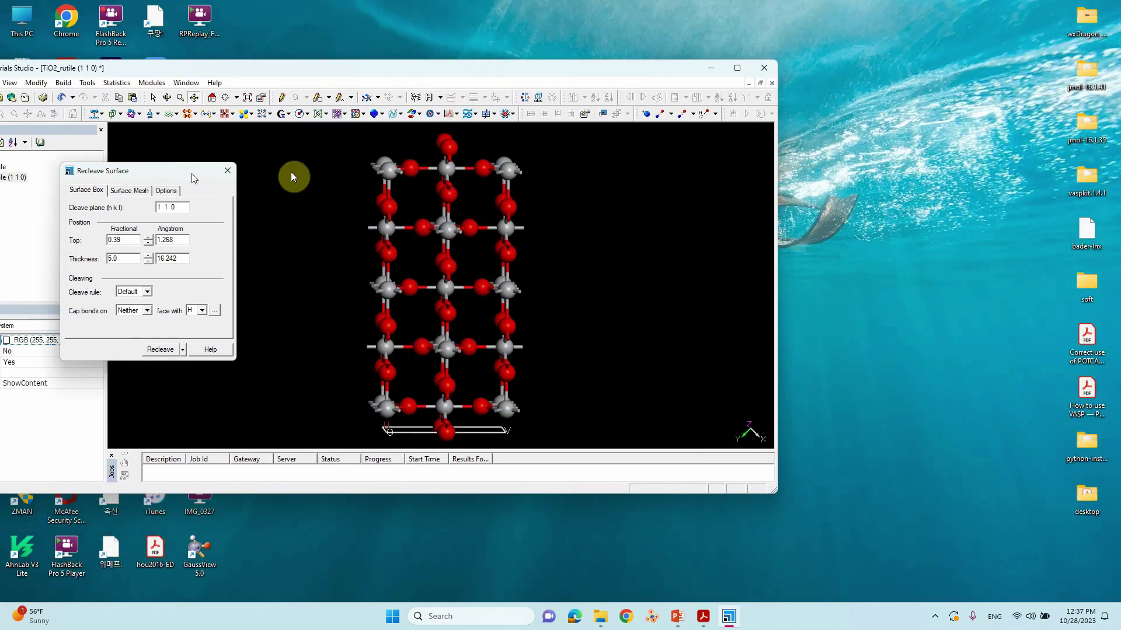
pyautogui.click(703, 616)
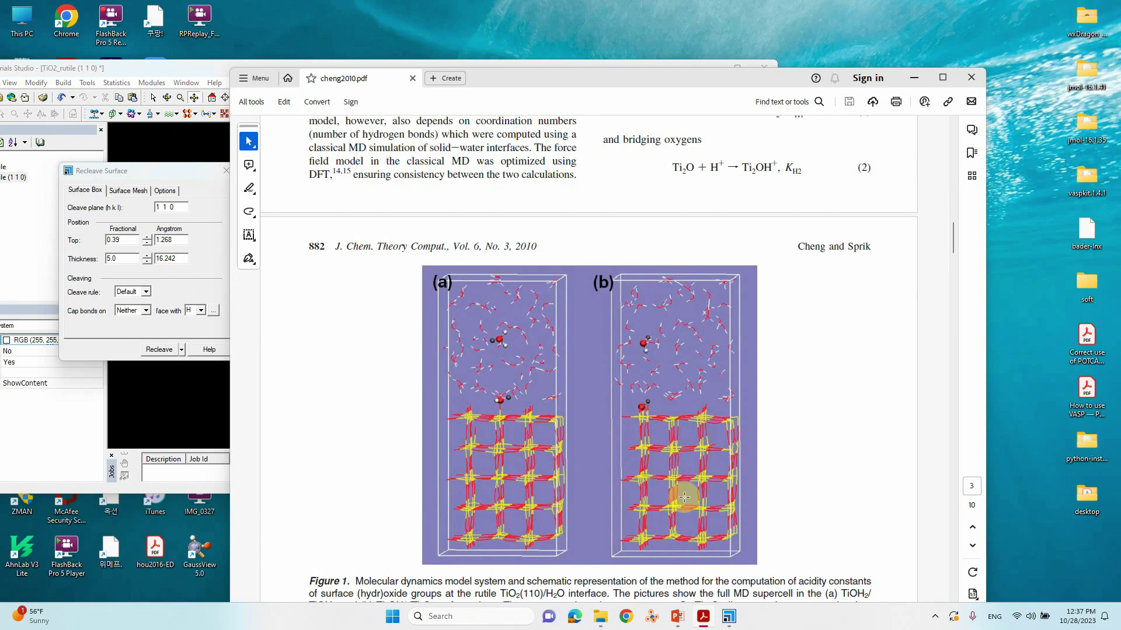
pyautogui.moveTo(611, 91); pyautogui.dragTo(934, 50)
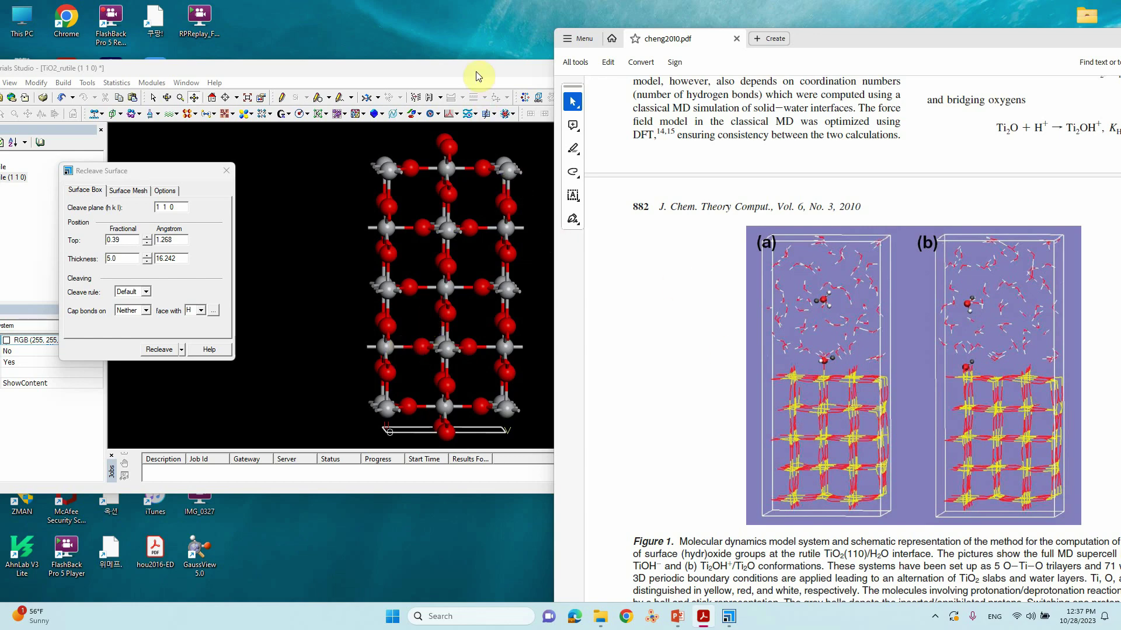
pyautogui.click(511, 68)
pyautogui.click(734, 68)
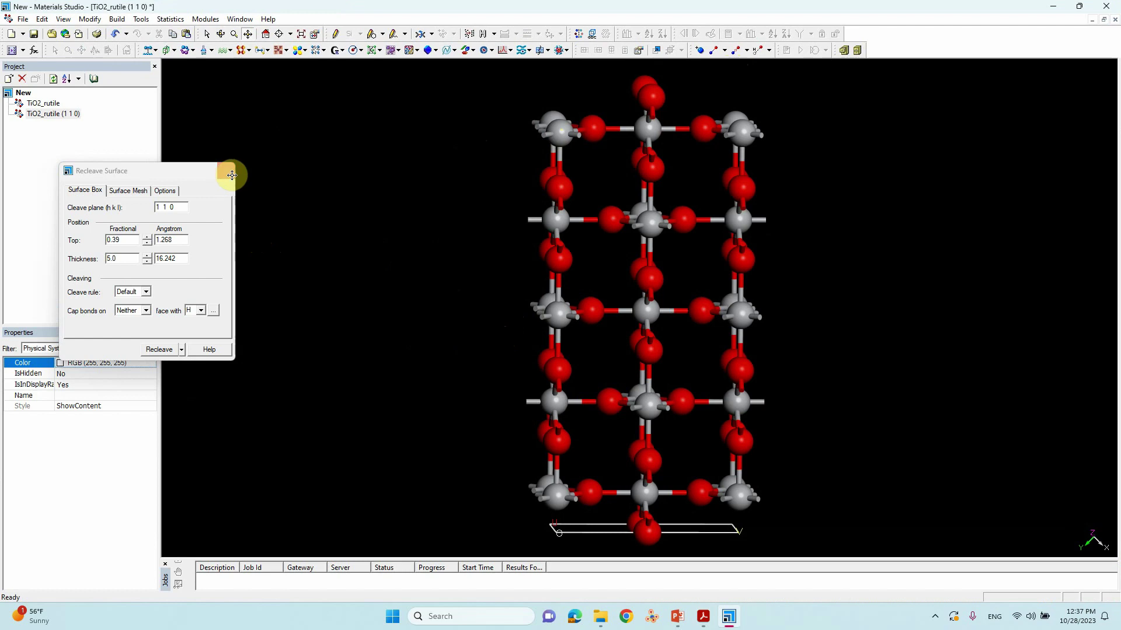
# - Build a vacuum slab crystal from the surface with 20.00 Å of vacuum along C, and close the Recleave Surface dialog
pyautogui.click(116, 19)
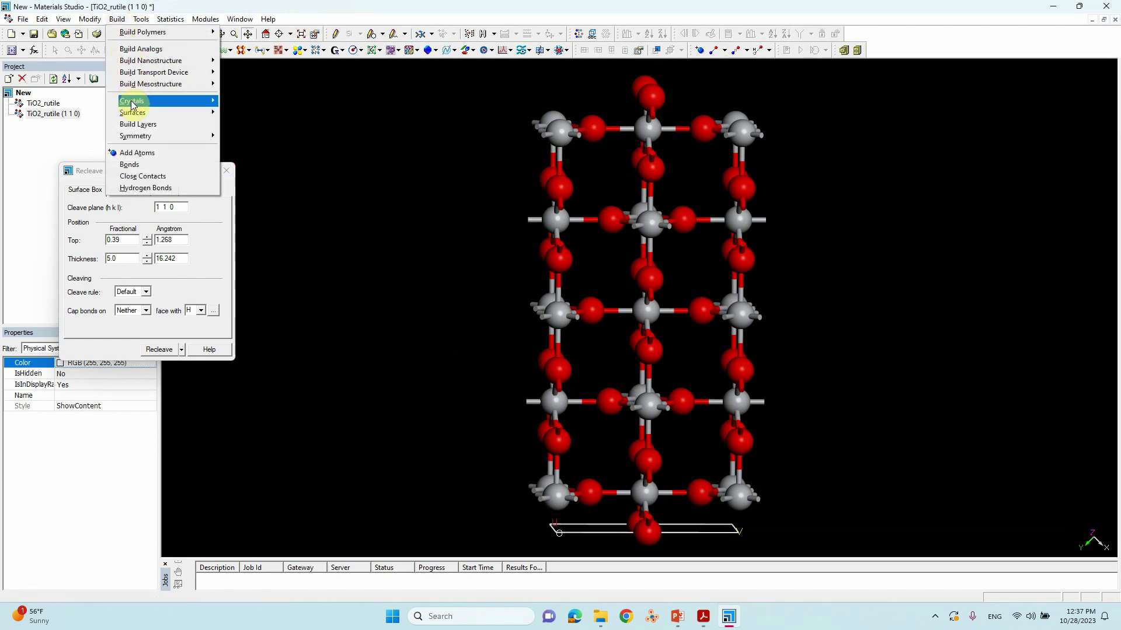
pyautogui.moveTo(133, 100)
pyautogui.click(272, 112)
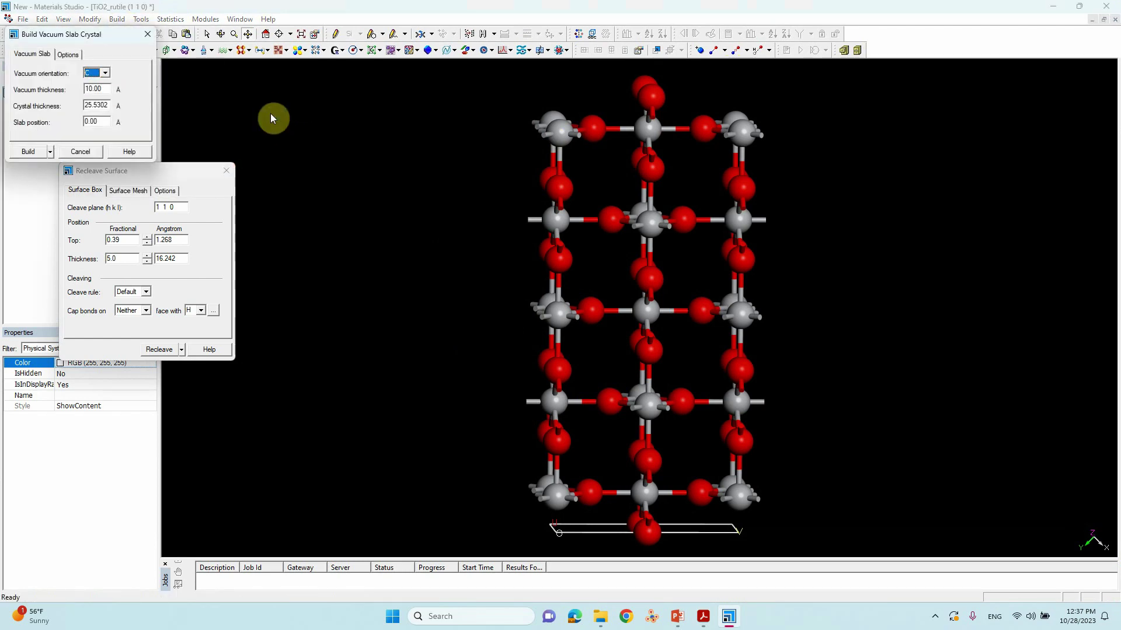
pyautogui.click(104, 89)
pyautogui.press('BackSpace')
pyautogui.write('2')
pyautogui.click(30, 152)
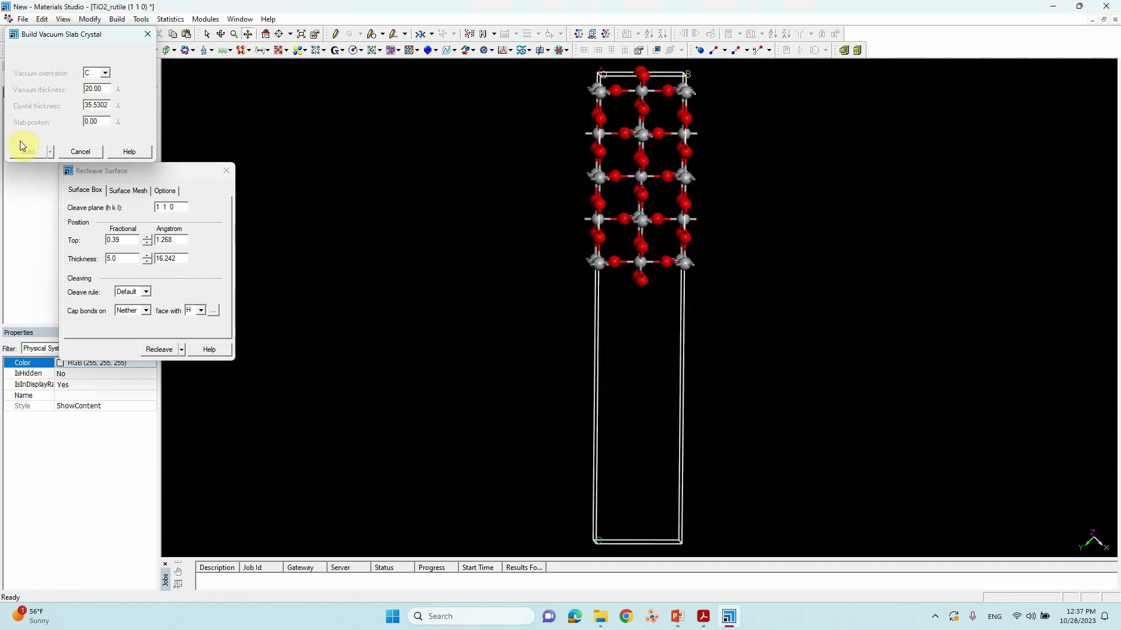
pyautogui.click(228, 173)
# - Create a supercell of the vacuum slab with a range of 4 in A, 2 in B and 1 in C
pyautogui.click(221, 34)
pyautogui.moveTo(482, 156); pyautogui.dragTo(625, 287)
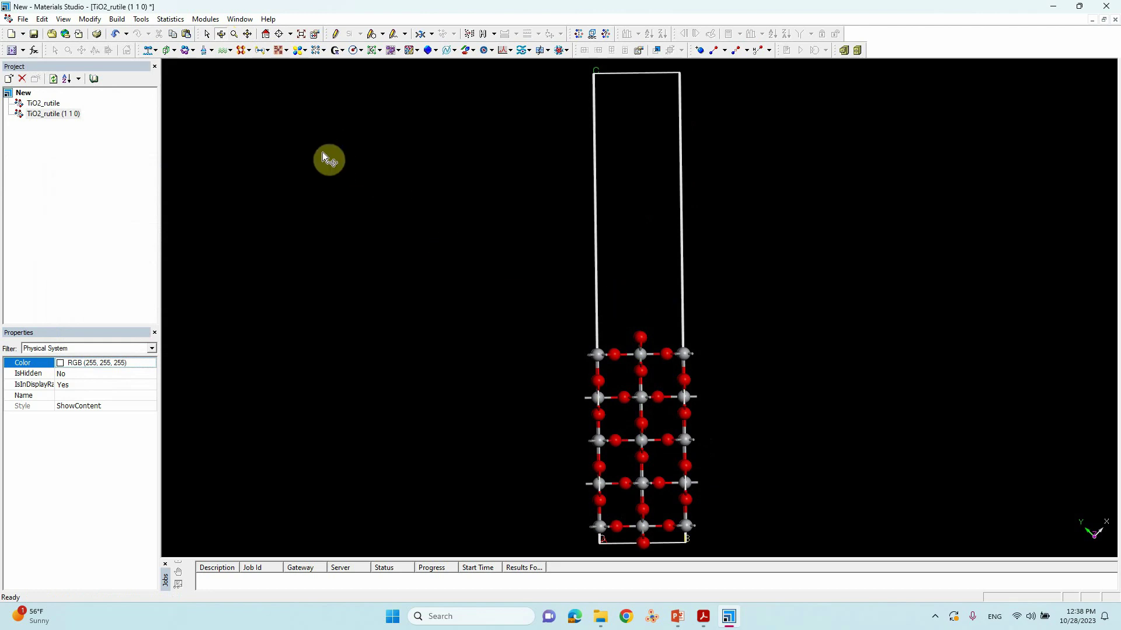
pyautogui.click(119, 21)
pyautogui.moveTo(151, 138)
pyautogui.click(253, 212)
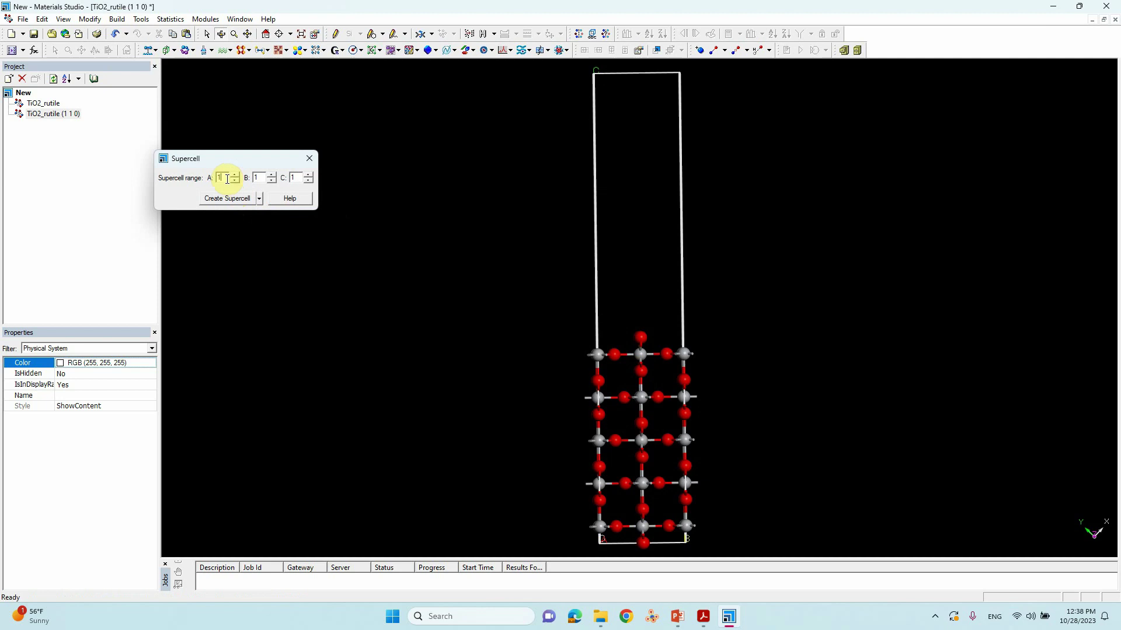
pyautogui.click(256, 178)
pyautogui.write('4')
pyautogui.click(228, 198)
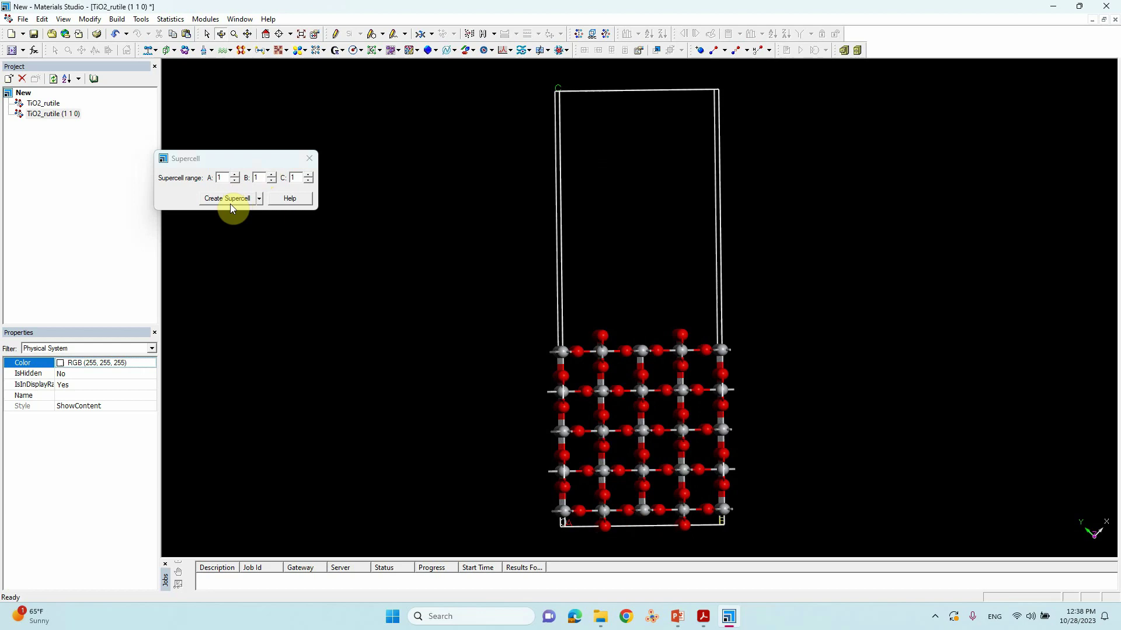
pyautogui.click(309, 158)
pyautogui.moveTo(630, 257); pyautogui.dragTo(664, 231)
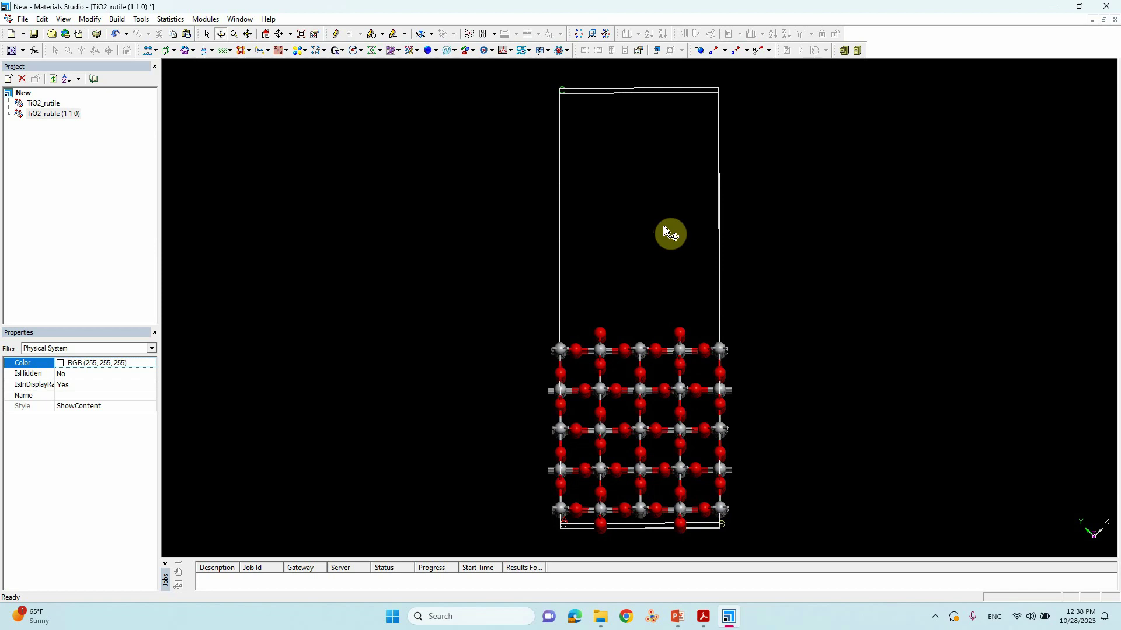
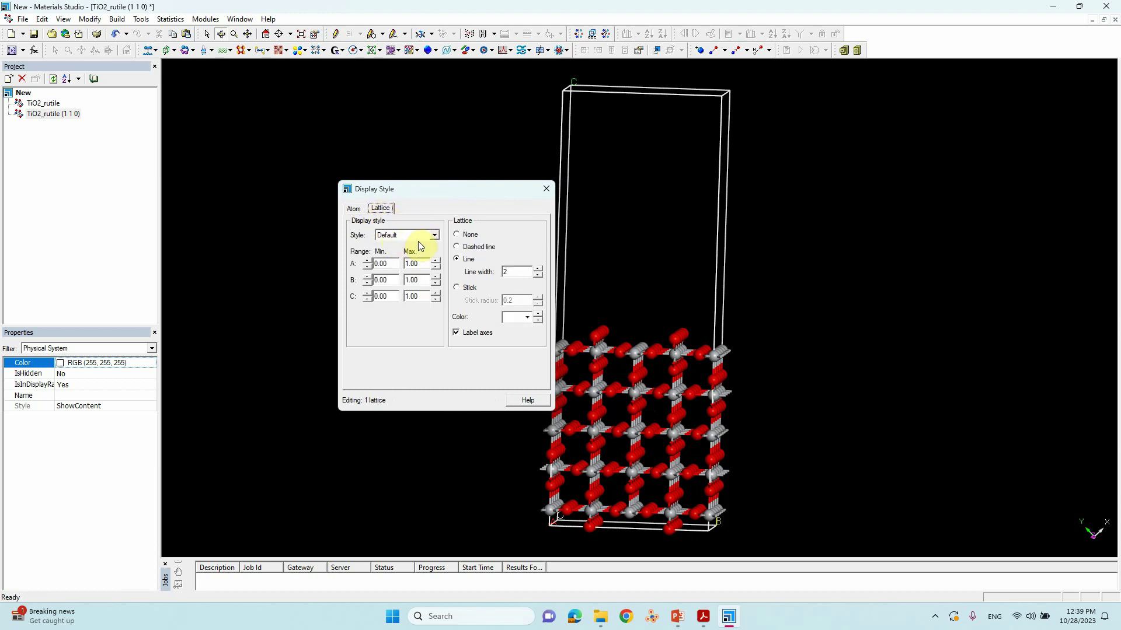
# - Set the lattice display style of the supercell to Original and close the Display Style dialog
pyautogui.click(417, 238)
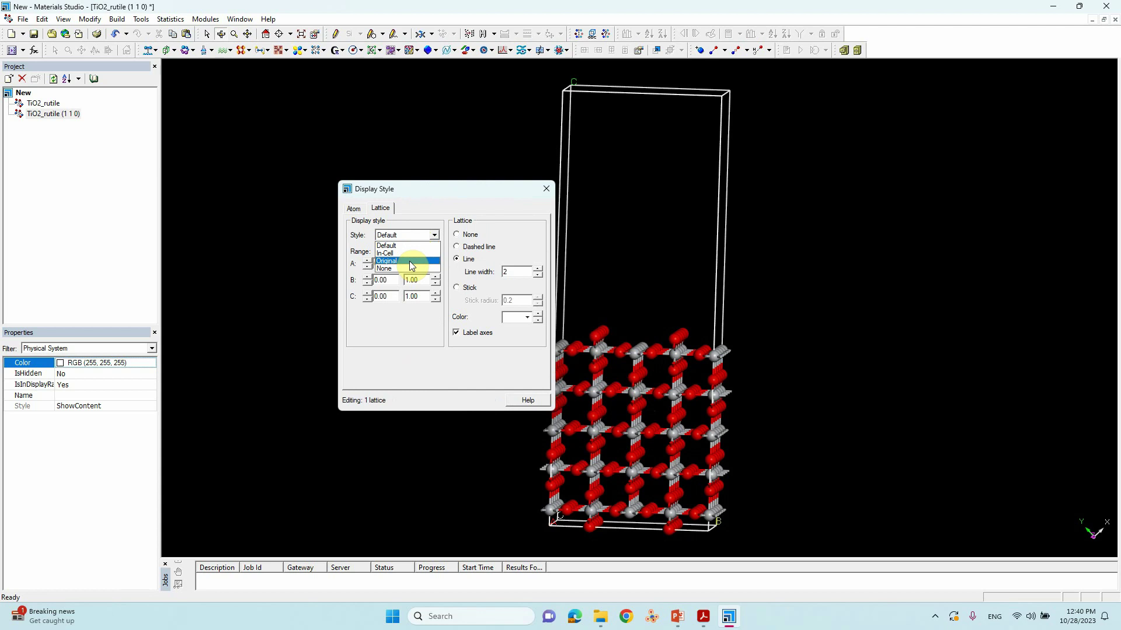
pyautogui.click(407, 253)
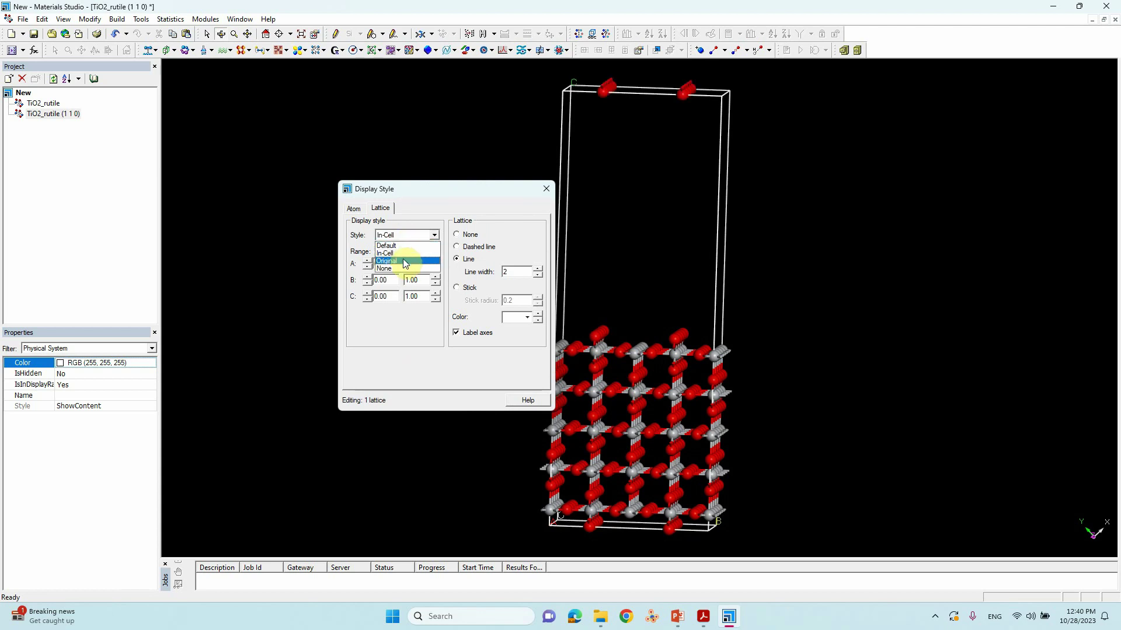
pyautogui.click(404, 262)
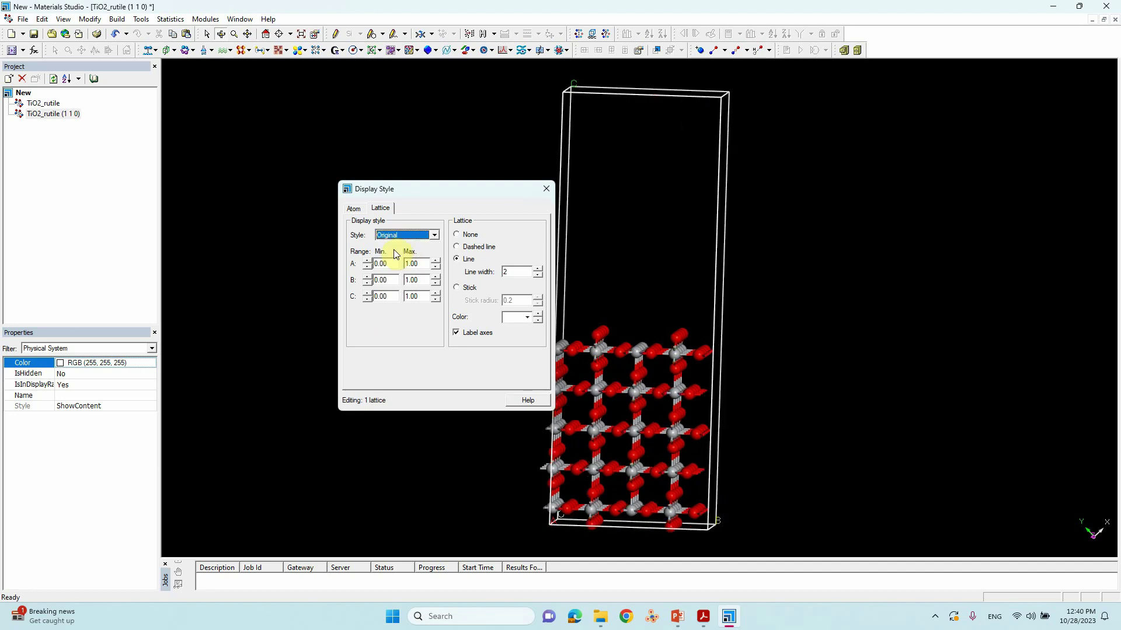
pyautogui.click(546, 189)
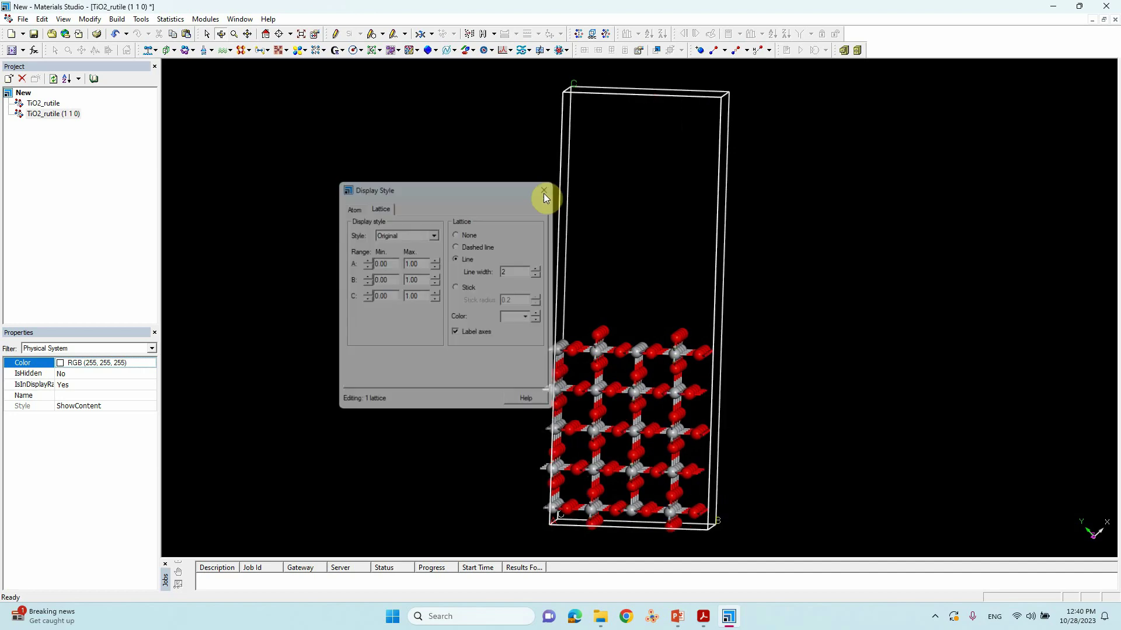
# - Rotate the supercell into a side view and place the program window beside cheng2010.pdf to compare it with Figure 1
pyautogui.click(227, 36)
pyautogui.moveTo(630, 327); pyautogui.dragTo(628, 215)
pyautogui.click(245, 34)
pyautogui.scroll(5, 663, 265)
pyautogui.moveTo(663, 265); pyautogui.dragTo(615, 266)
pyautogui.click(221, 34)
pyautogui.moveTo(607, 371); pyautogui.dragTo(618, 372)
pyautogui.moveTo(940, 6); pyautogui.dragTo(565, 78)
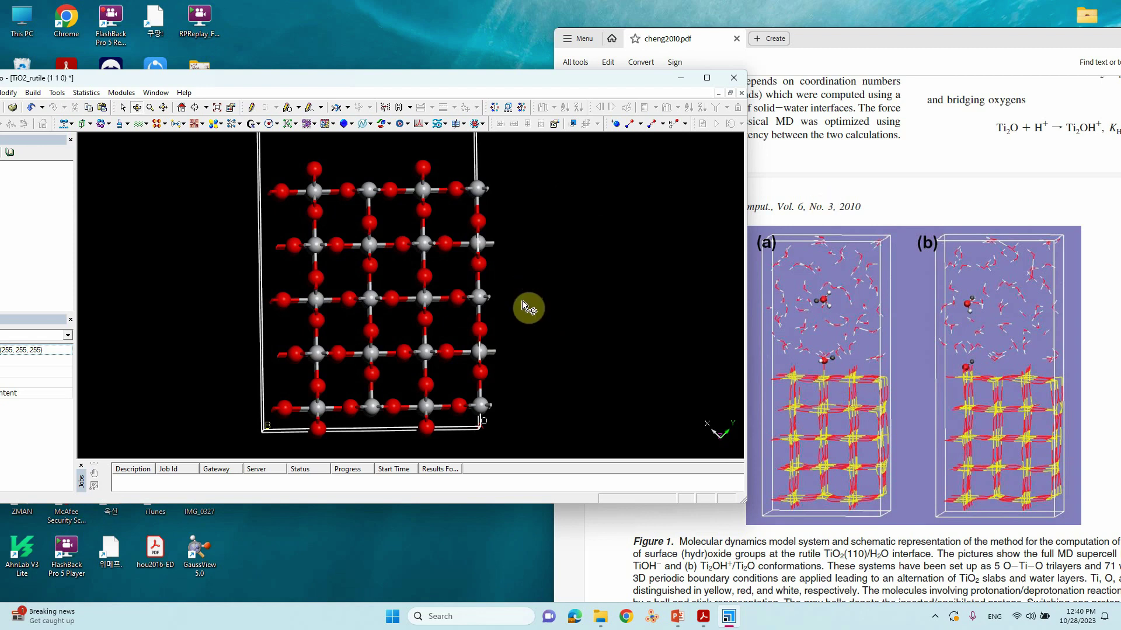
pyautogui.moveTo(522, 302); pyautogui.dragTo(401, 278)
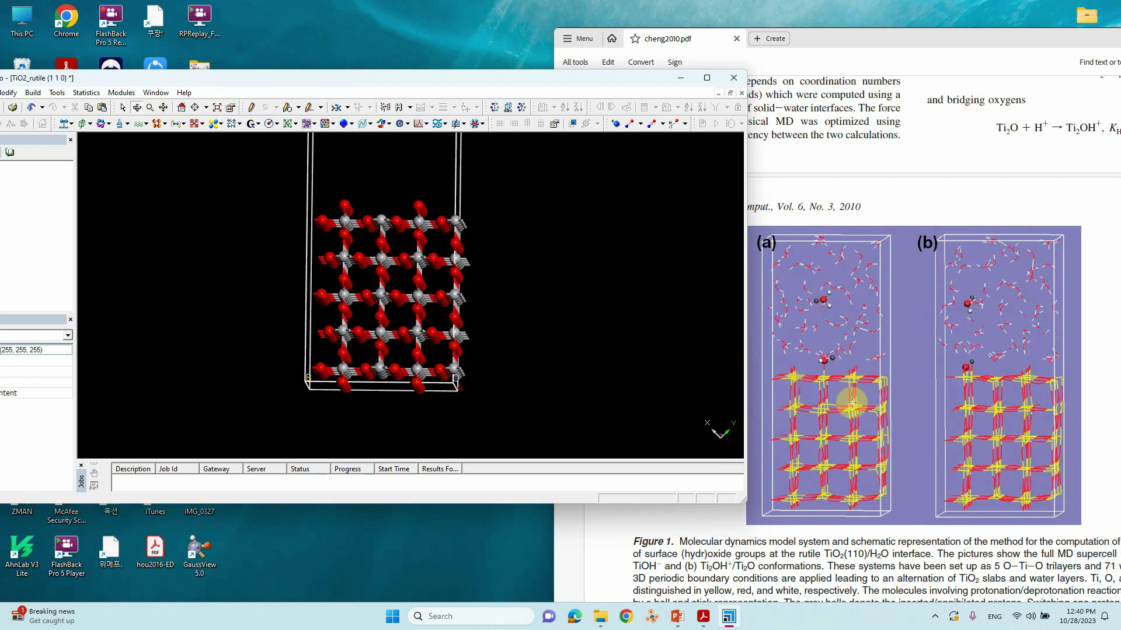
pyautogui.moveTo(531, 240); pyautogui.dragTo(467, 263)
# - Bring the project tree into view and rename the TiO2_rutile (1 1 0) document as TiO2_rutile-110
pyautogui.moveTo(544, 79); pyautogui.dragTo(816, 153)
pyautogui.click(260, 242)
pyautogui.click(255, 242)
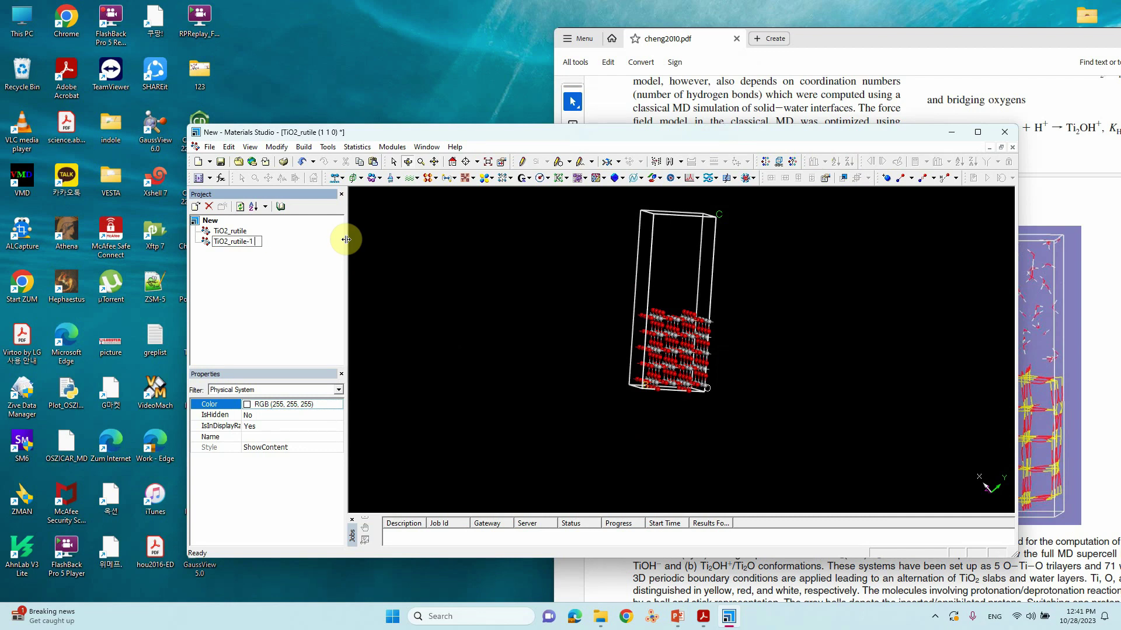
pyautogui.write('-110')
pyautogui.click(266, 305)
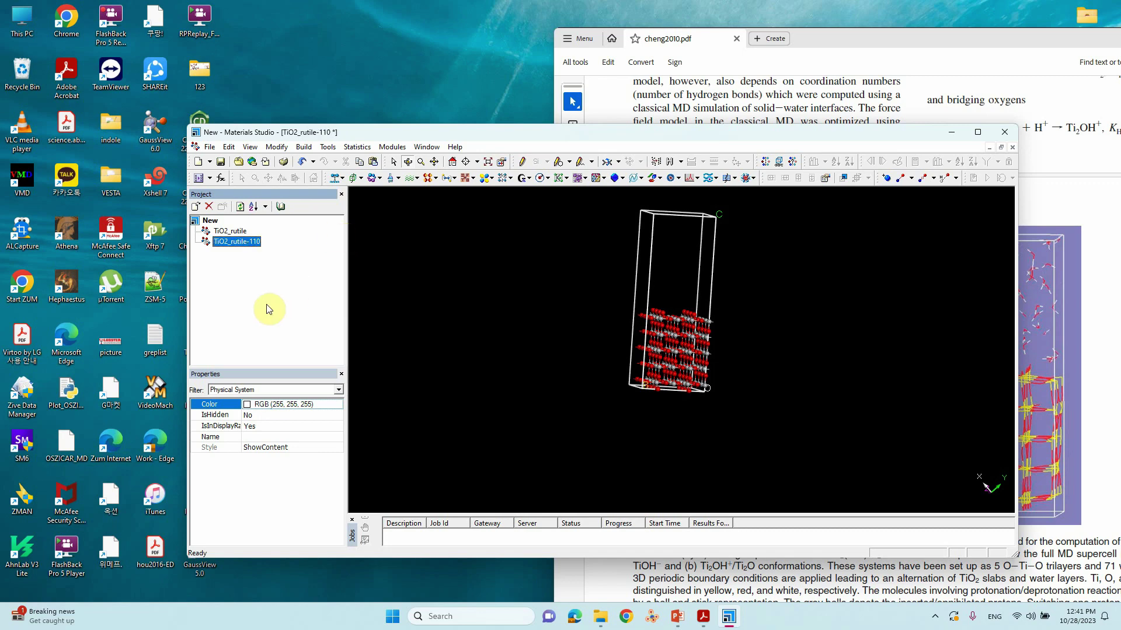
# - Start exporting the slab structure, and create and open a new Desktop folder named TiO2-r-110-cif as the destination
pyautogui.moveTo(618, 298)
pyautogui.mouseDown()
pyautogui.moveTo(611, 307)
pyautogui.moveTo(622, 310)
pyautogui.mouseUp()
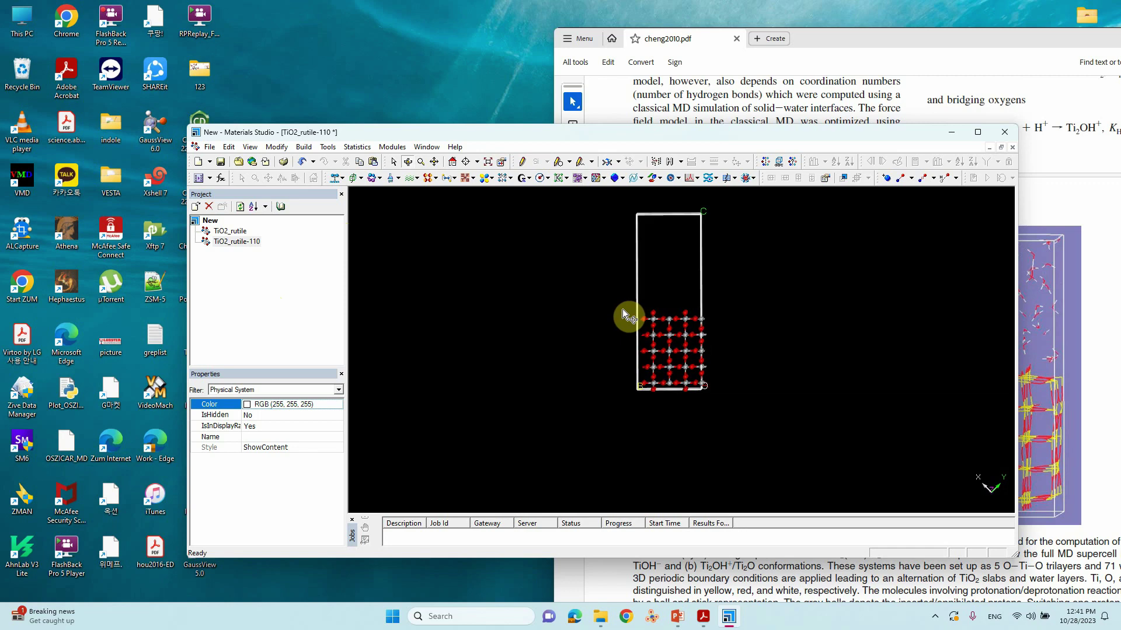
pyautogui.click(209, 147)
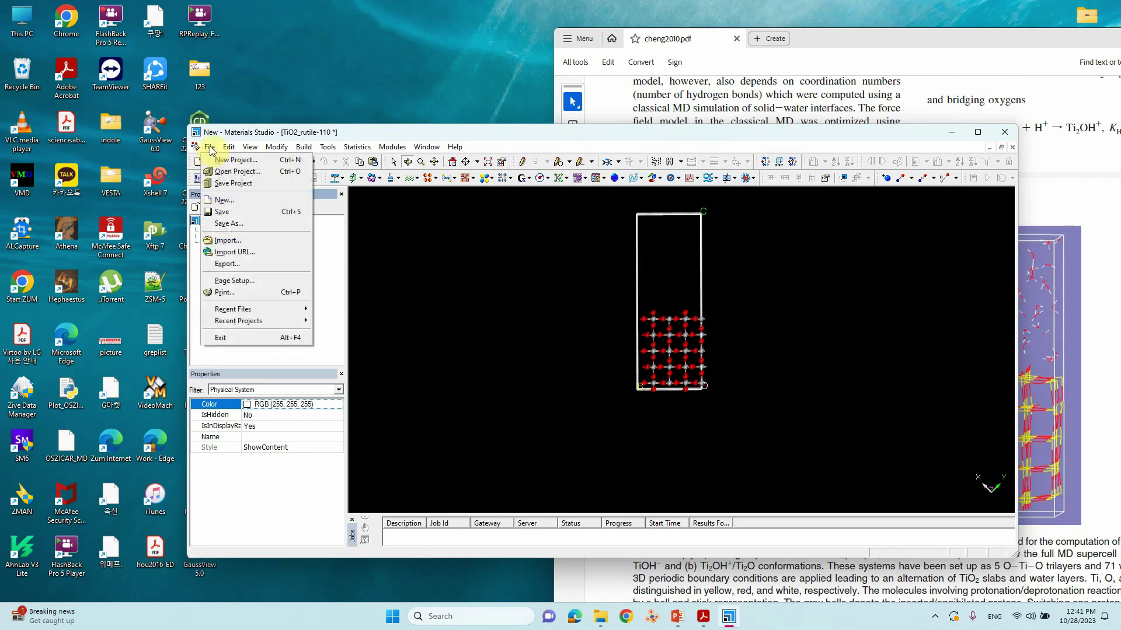
pyautogui.click(234, 264)
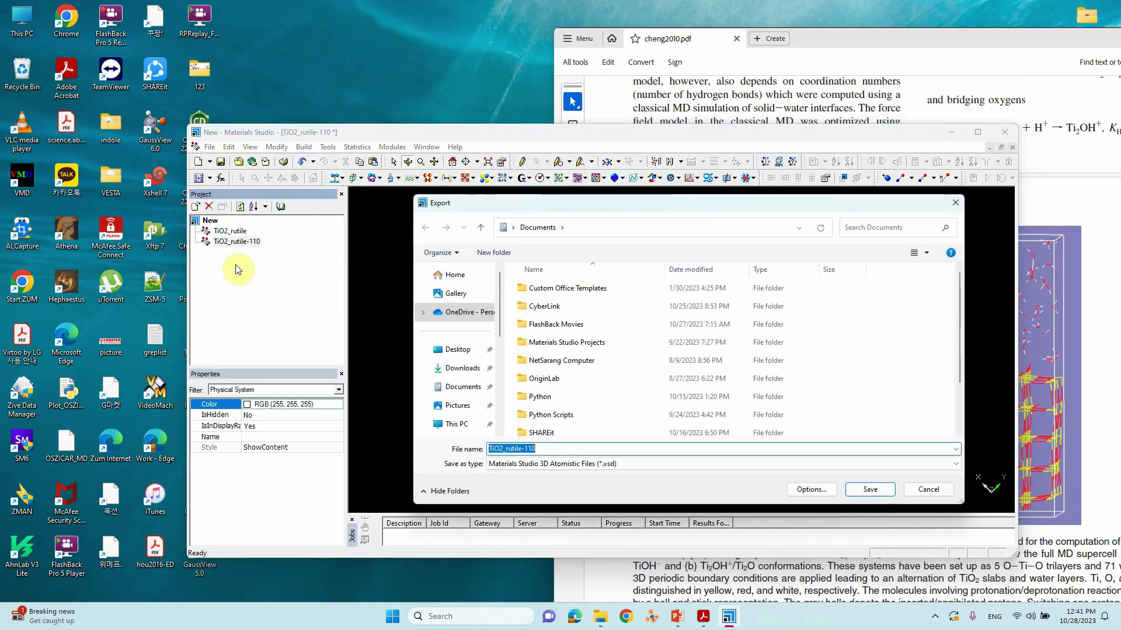
pyautogui.click(457, 349)
pyautogui.click(494, 252)
pyautogui.write('1iO2-r')
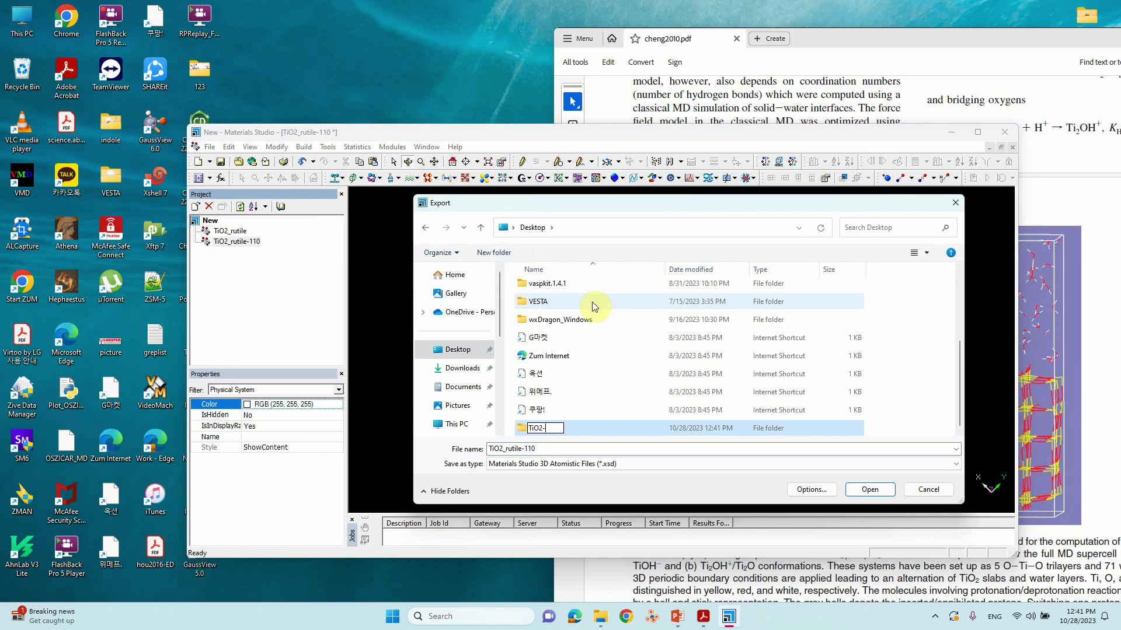
pyautogui.write('-110-cif')
pyautogui.doubleClick(527, 429)
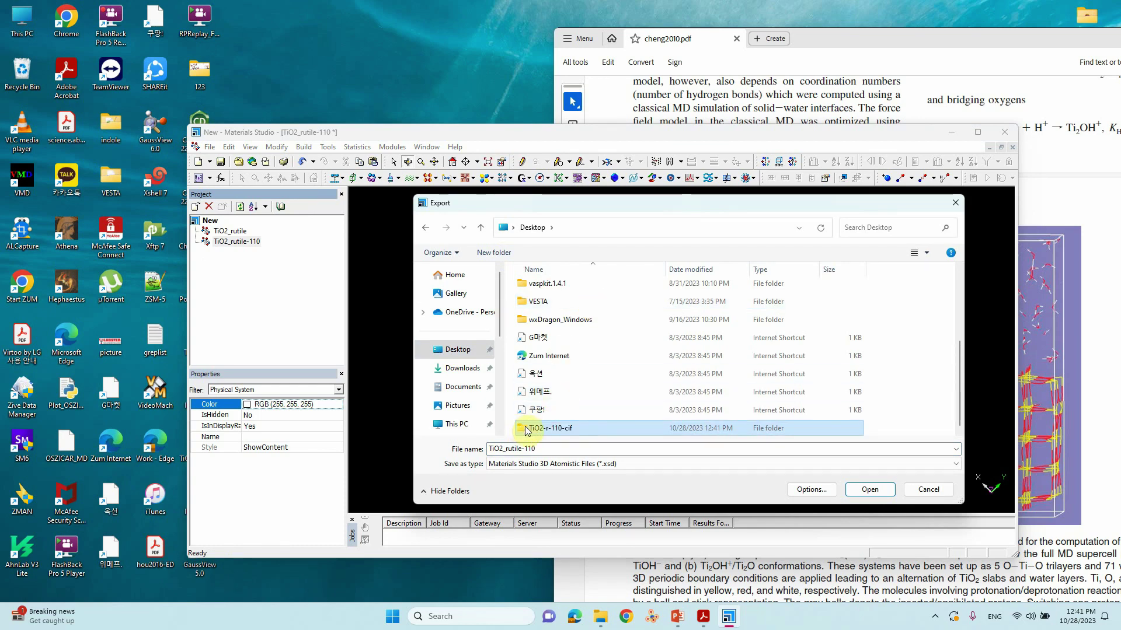
# - Export the structure as TiO2_rutile-110 in the Crystallographic Information Files (*.cif;*.cmf) format
pyautogui.click(553, 464)
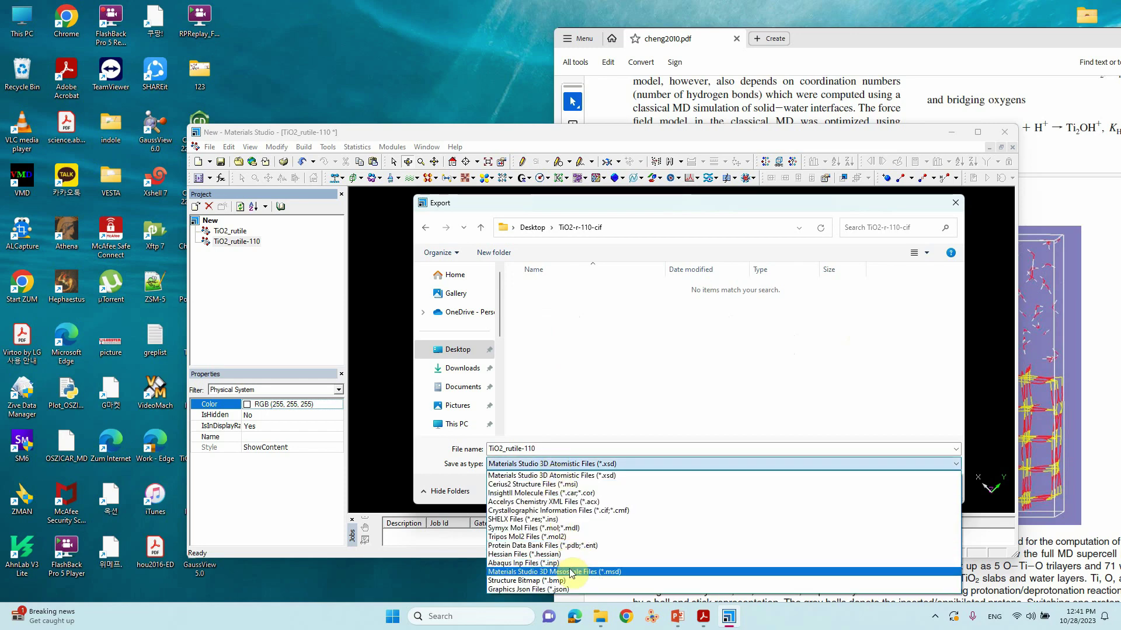
pyautogui.click(583, 512)
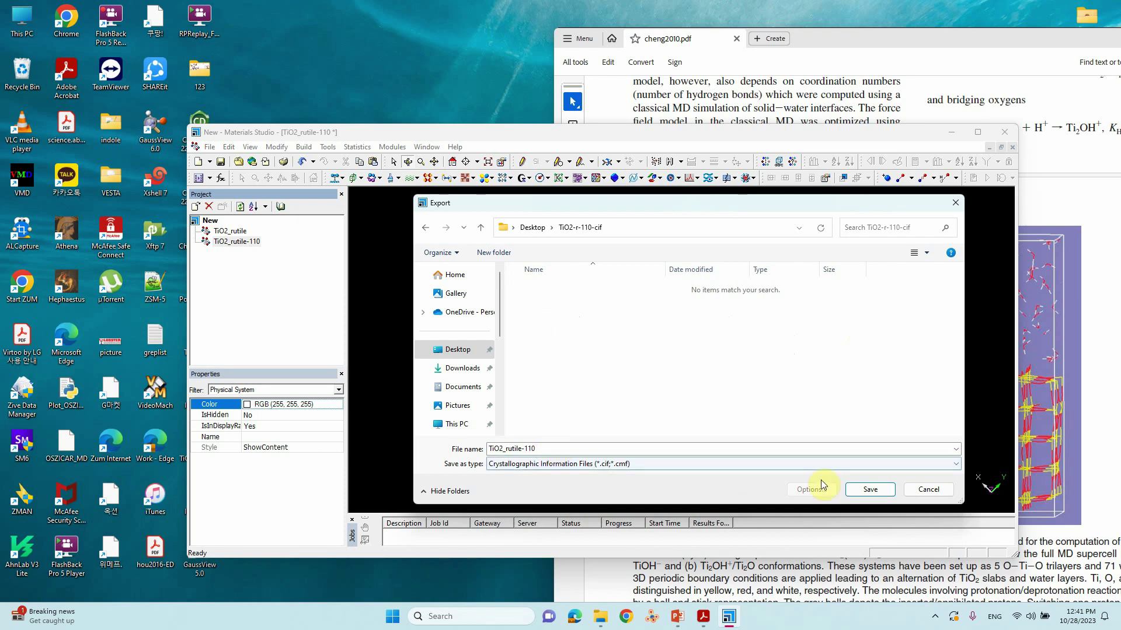
pyautogui.click(860, 488)
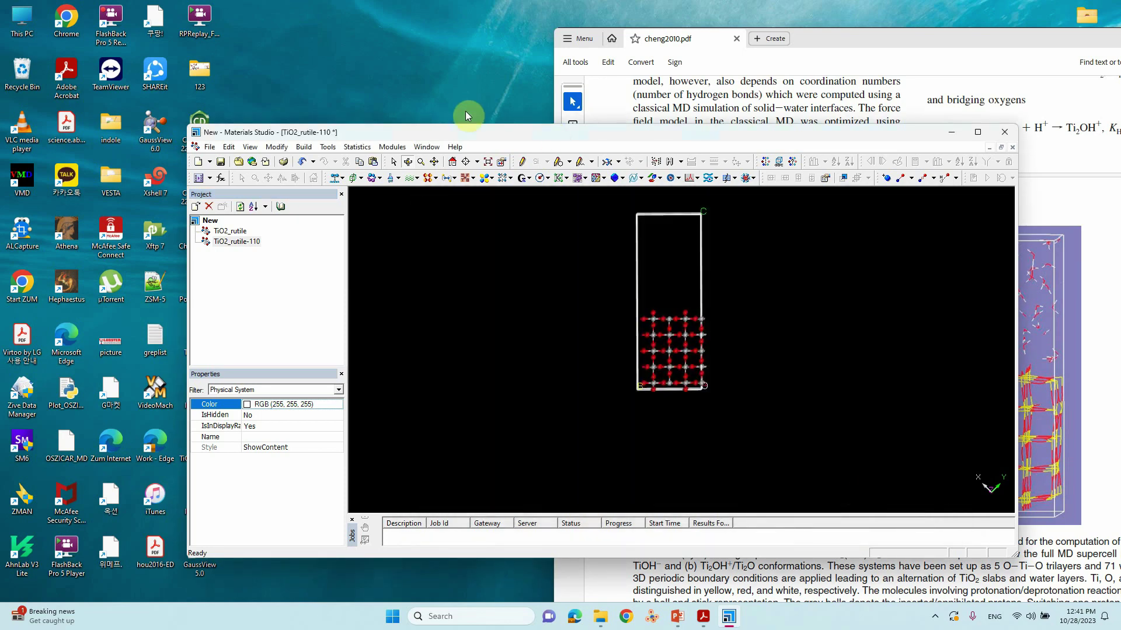
# - Uncover the desktop, move the TiO2-r-110-cif folder to a free spot near the desktop's upper edge, and open it
pyautogui.moveTo(467, 133); pyautogui.dragTo(618, 124)
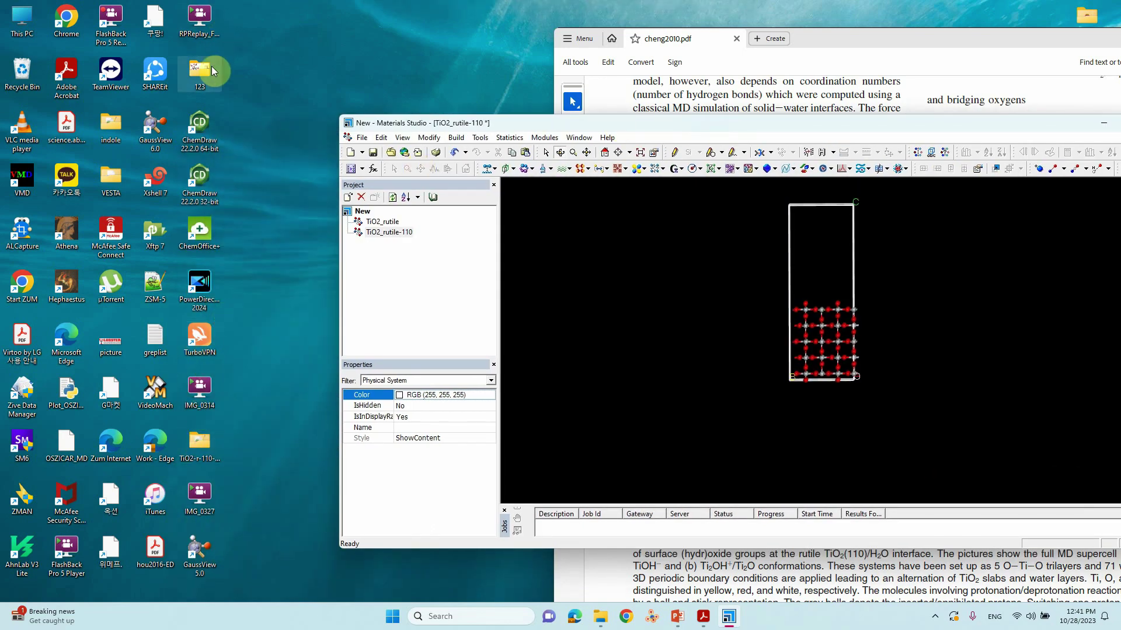
pyautogui.moveTo(206, 439); pyautogui.dragTo(310, 67)
pyautogui.doubleClick(302, 68)
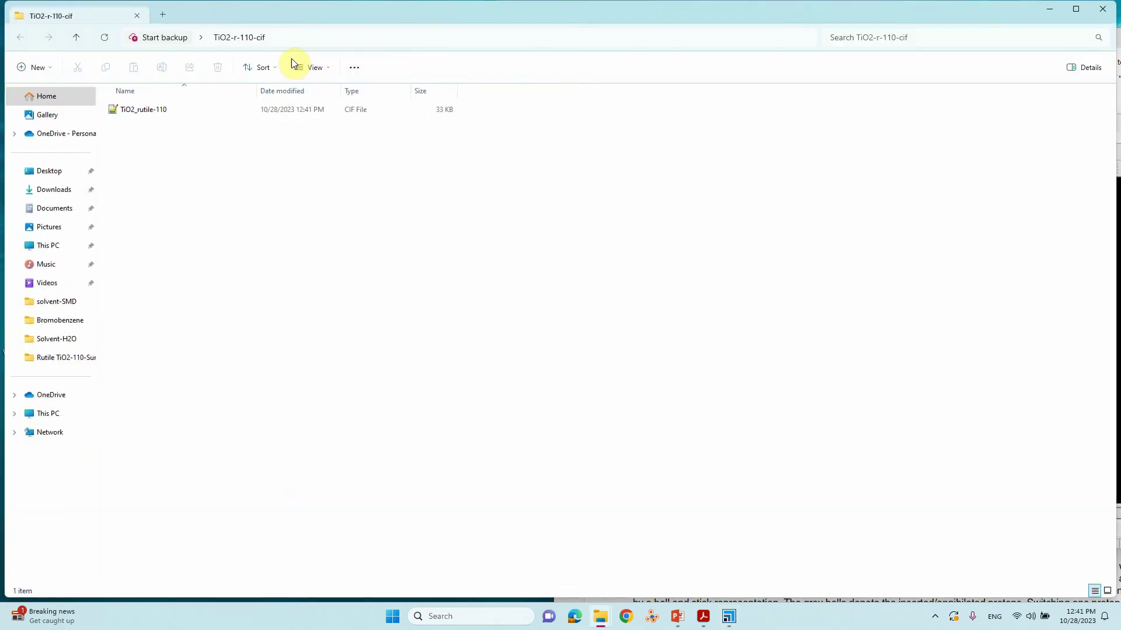
# - Open the exported TiO2_rutile-110 CIF file in Notepad++, examine its cell parameters, atom coordinates and bond list, and close it
pyautogui.click(162, 110)
pyautogui.rightClick(160, 110)
pyautogui.click(196, 153)
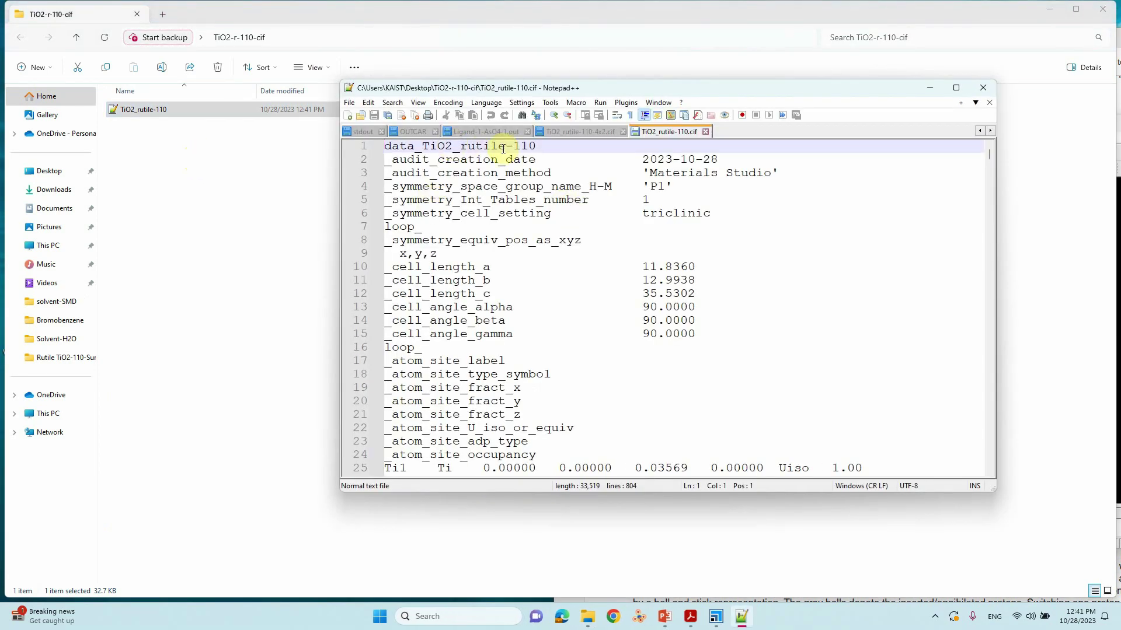
pyautogui.scroll(-20, 569, 210)
pyautogui.scroll(-20, 611, 228)
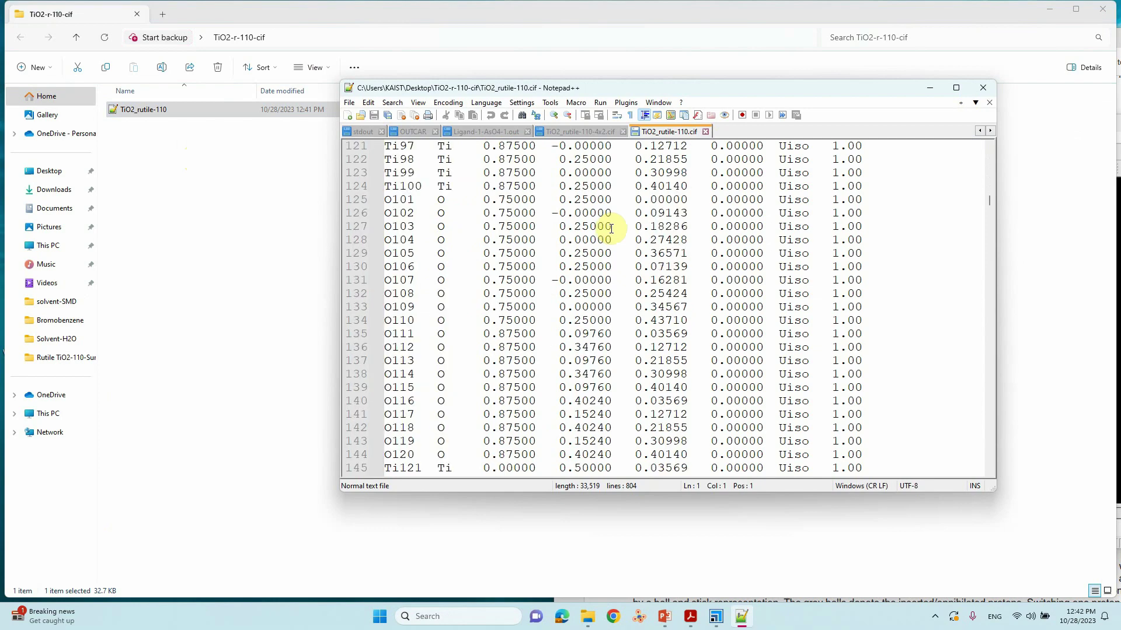
pyautogui.scroll(-9, 613, 225)
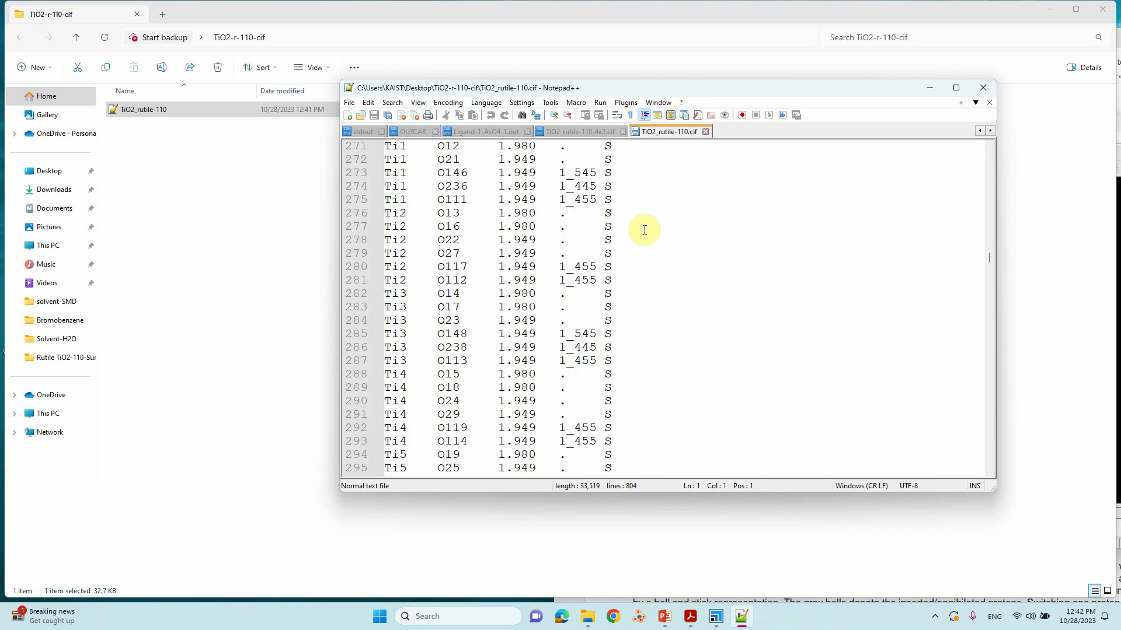
pyautogui.scroll(7, 645, 230)
pyautogui.click(983, 88)
pyautogui.click(823, 260)
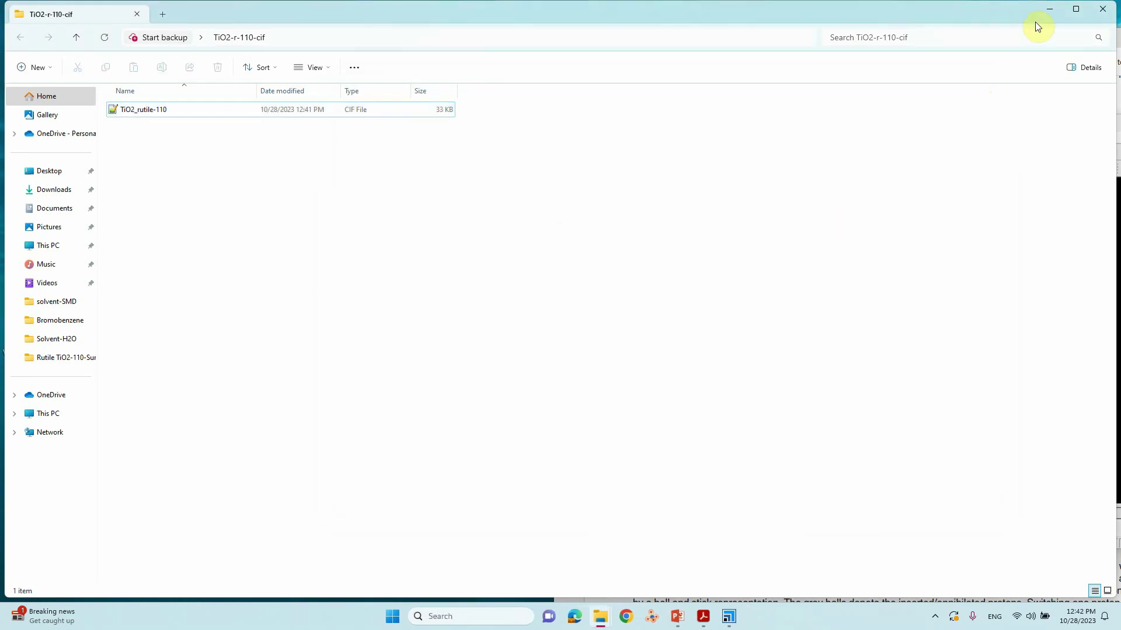